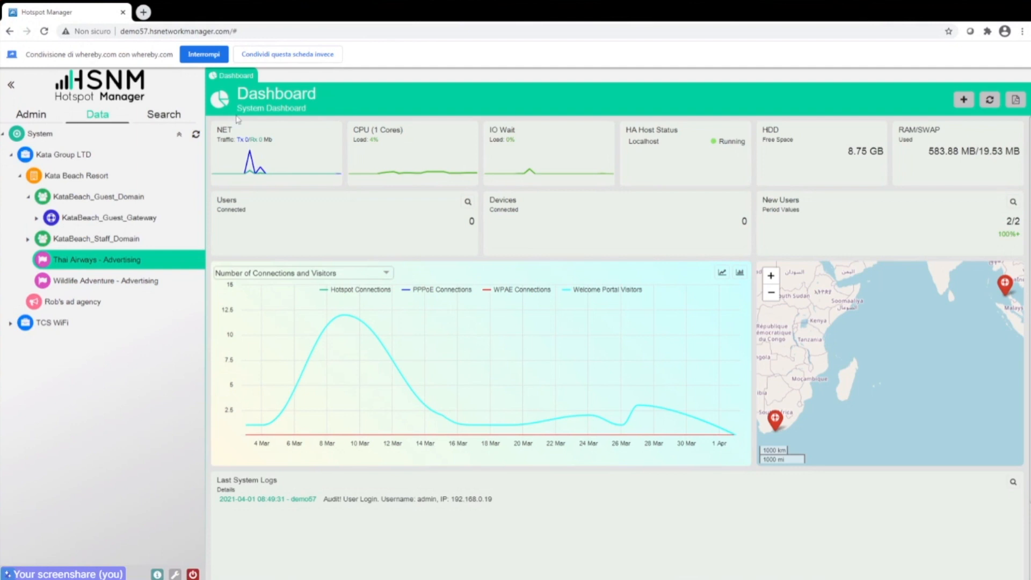
# Show the actions available for the Kata Beach Resort manager to find where a campaign can be added.
pyautogui.click(79, 136)
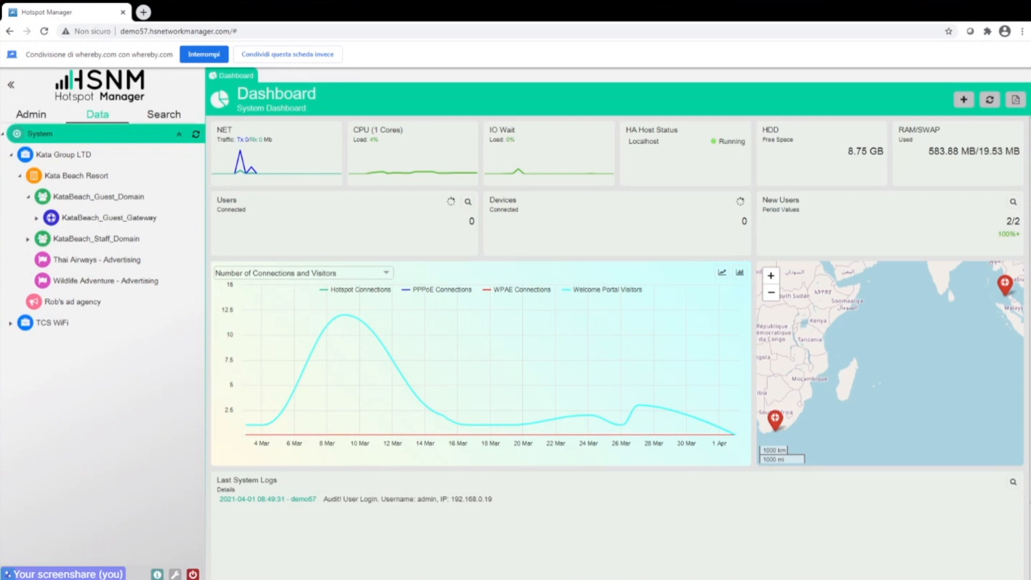
pyautogui.click(28, 197)
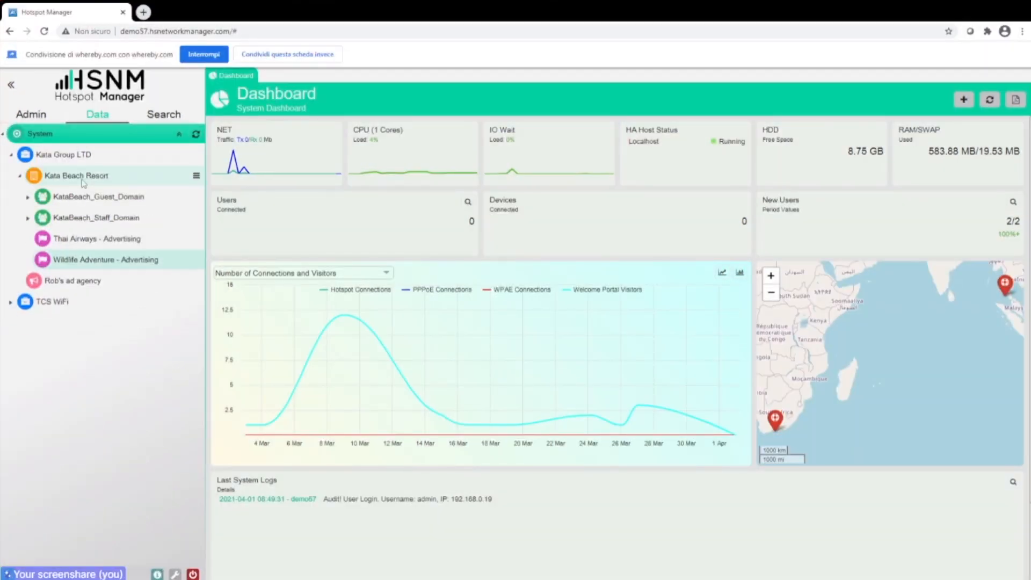
pyautogui.click(197, 178)
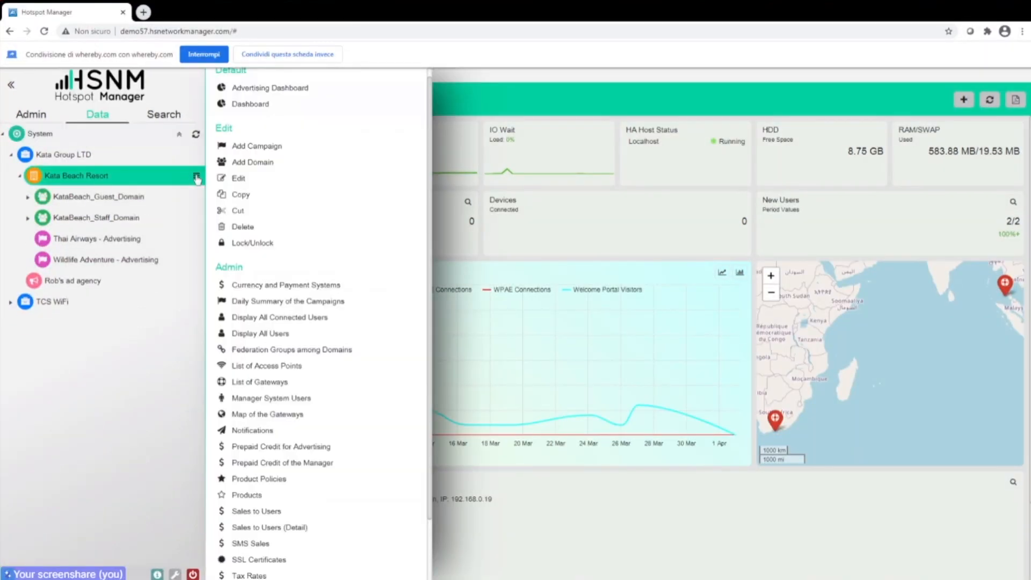
pyautogui.click(271, 150)
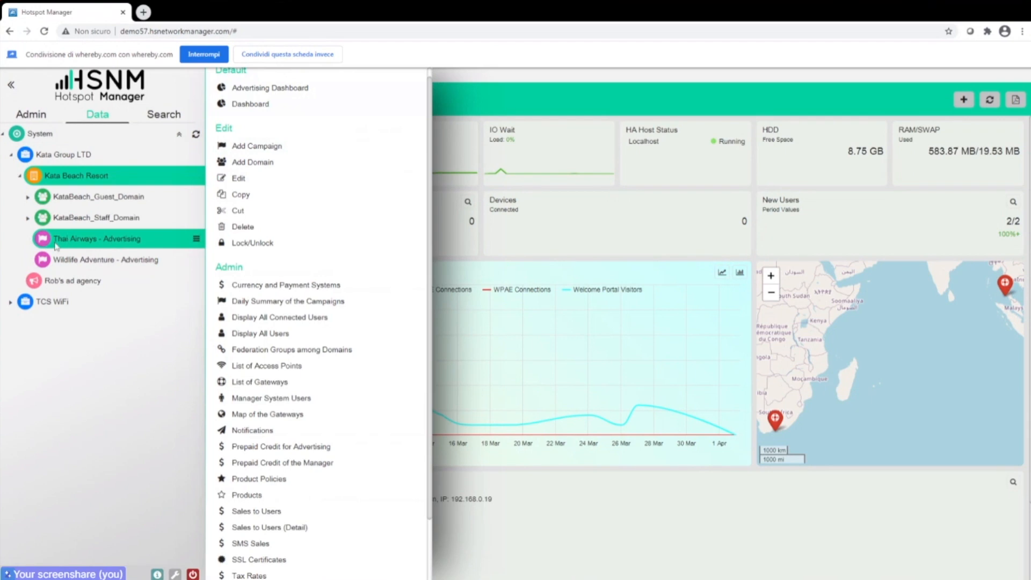
# Open the Thai Airways - Advertising campaign for editing and expand the Definitions of its General Data.
pyautogui.click(197, 239)
pyautogui.click(196, 239)
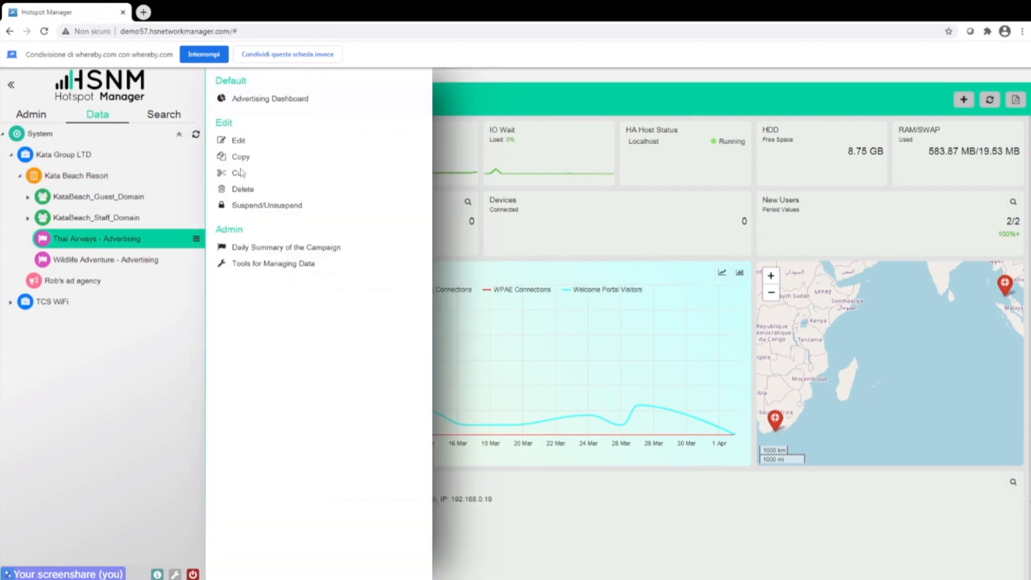
pyautogui.click(237, 138)
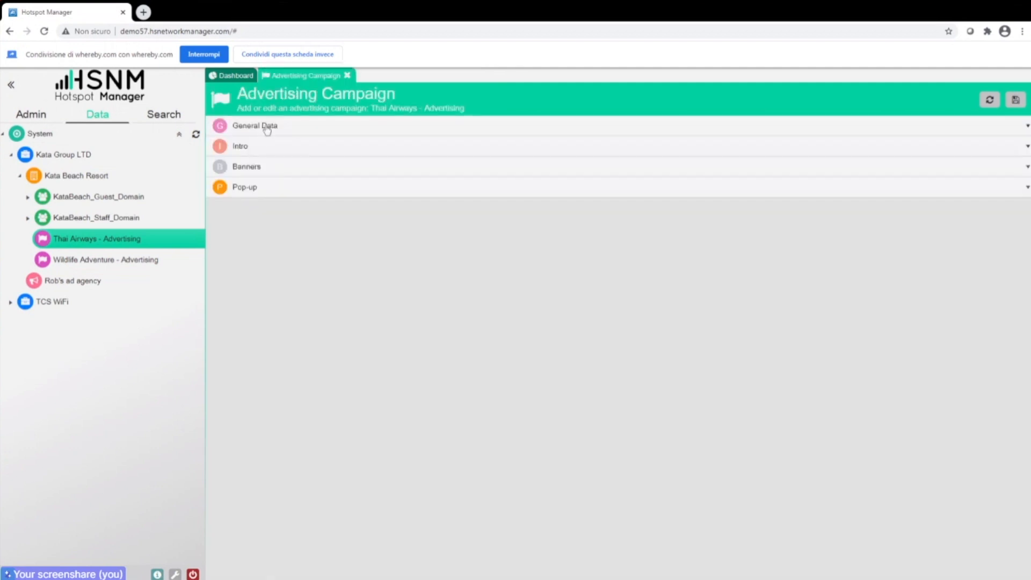
pyautogui.click(266, 128)
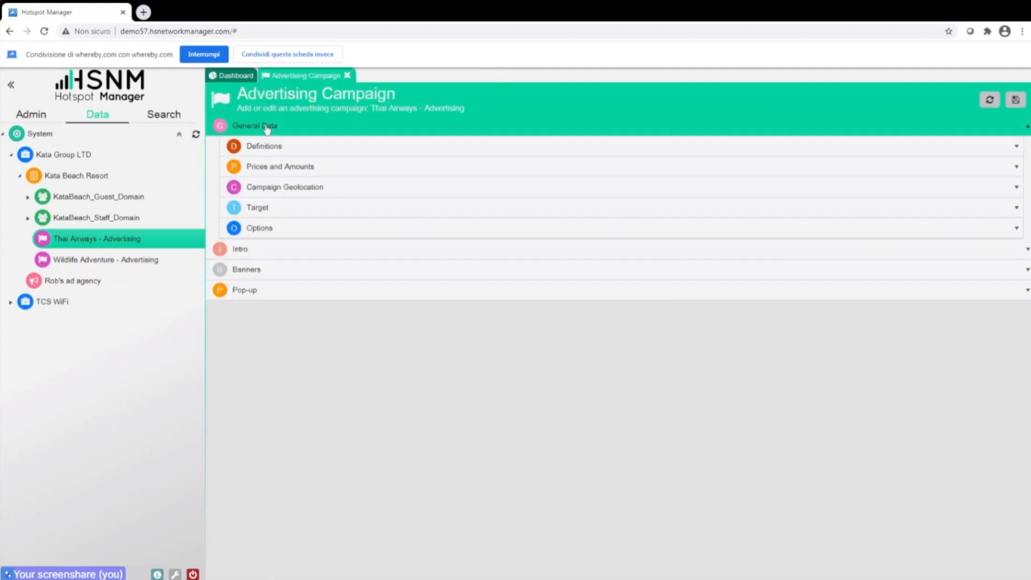
pyautogui.click(285, 146)
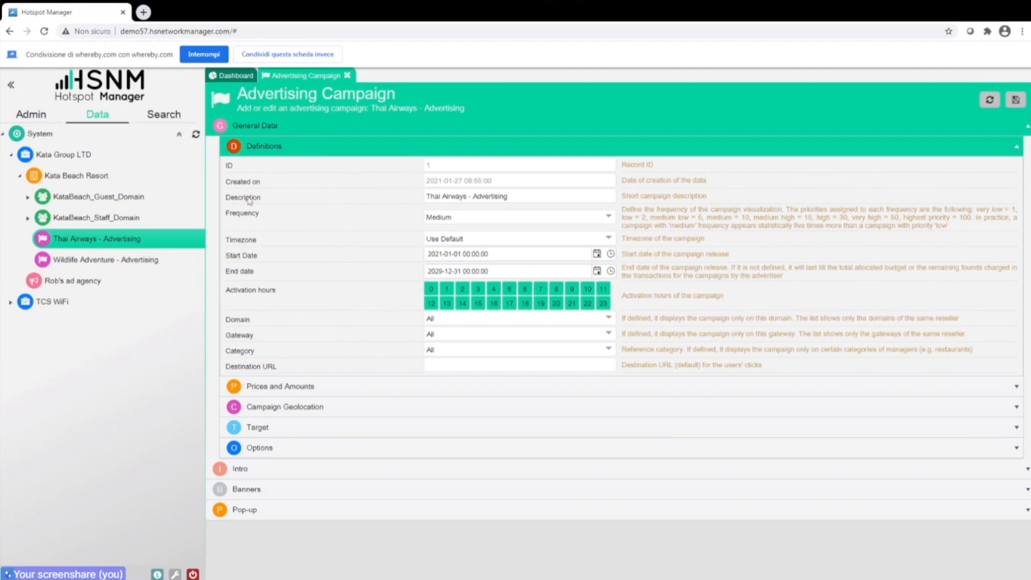
# Review the campaign's description and frequency settings, including the explanation of the frequency priorities.
pyautogui.click(520, 197)
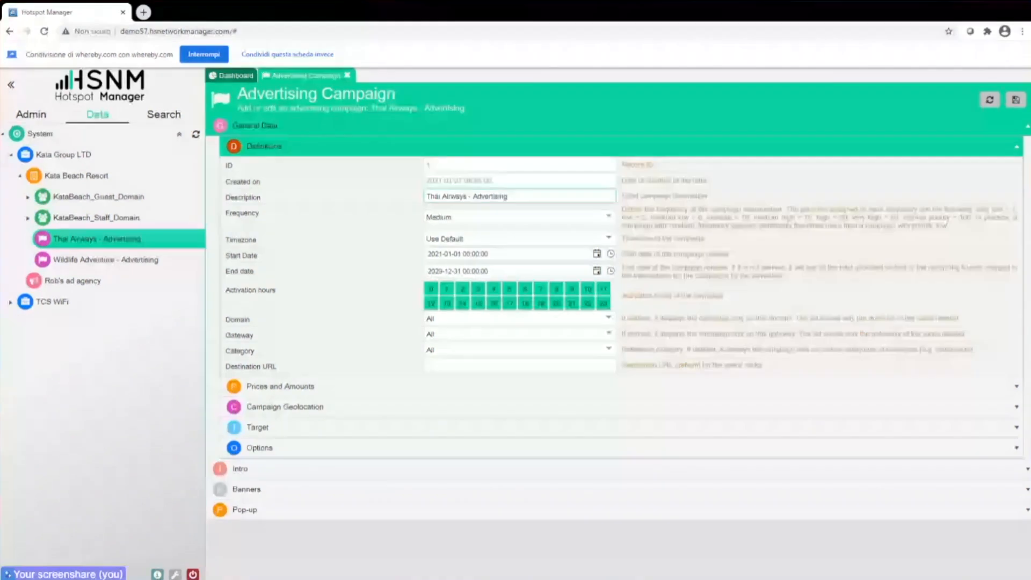
pyautogui.click(529, 218)
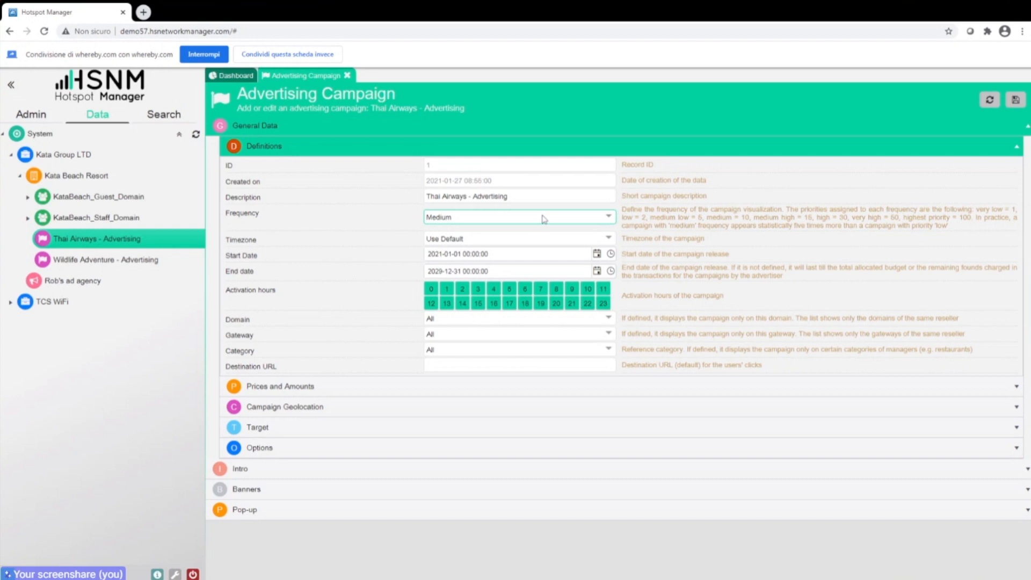
pyautogui.tripleClick(640, 210)
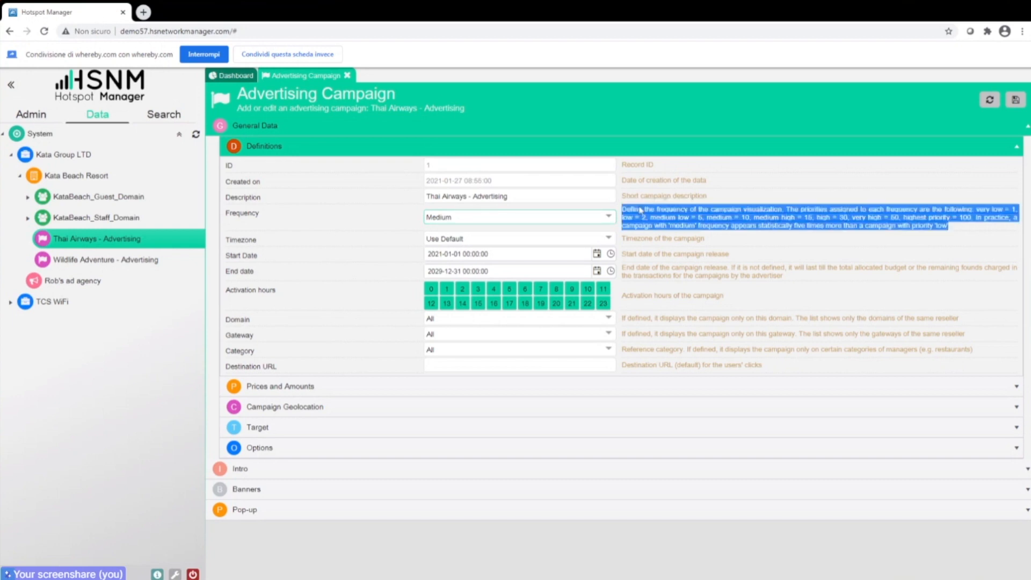
pyautogui.click(666, 221)
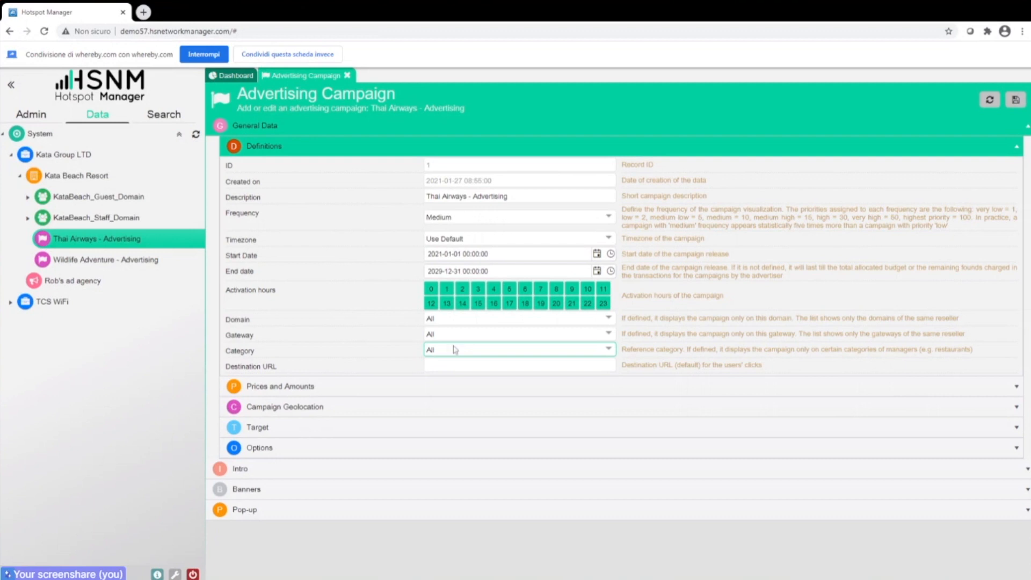
# Open the Kata Beach Resort manager's data and check its category setting.
pyautogui.rightClick(76, 175)
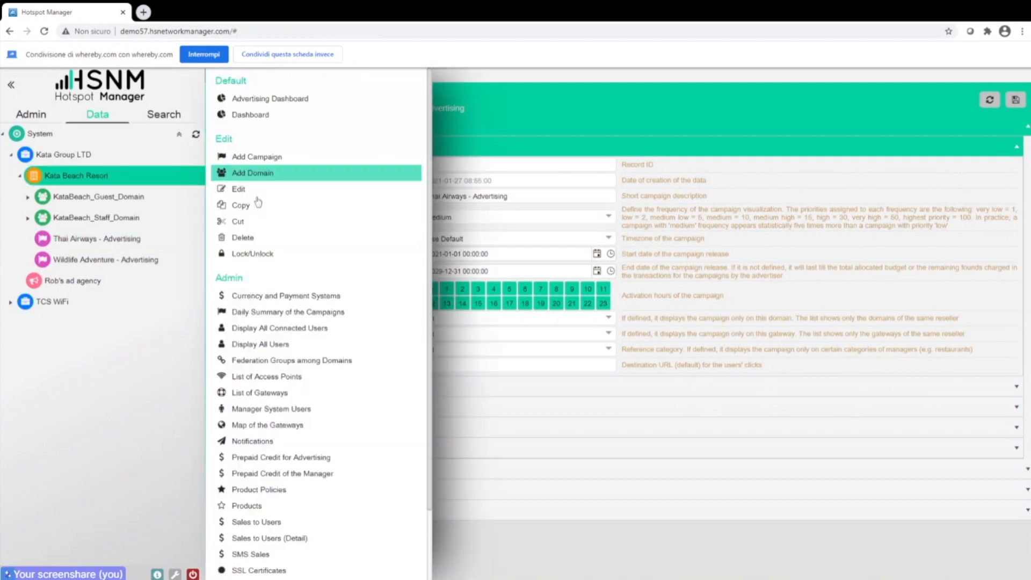
pyautogui.click(241, 204)
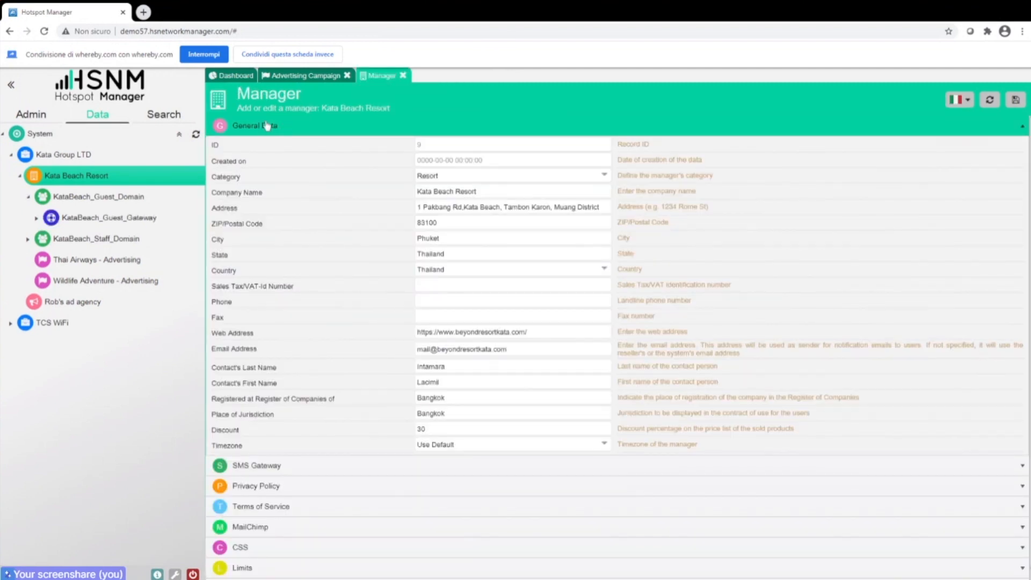
pyautogui.click(513, 176)
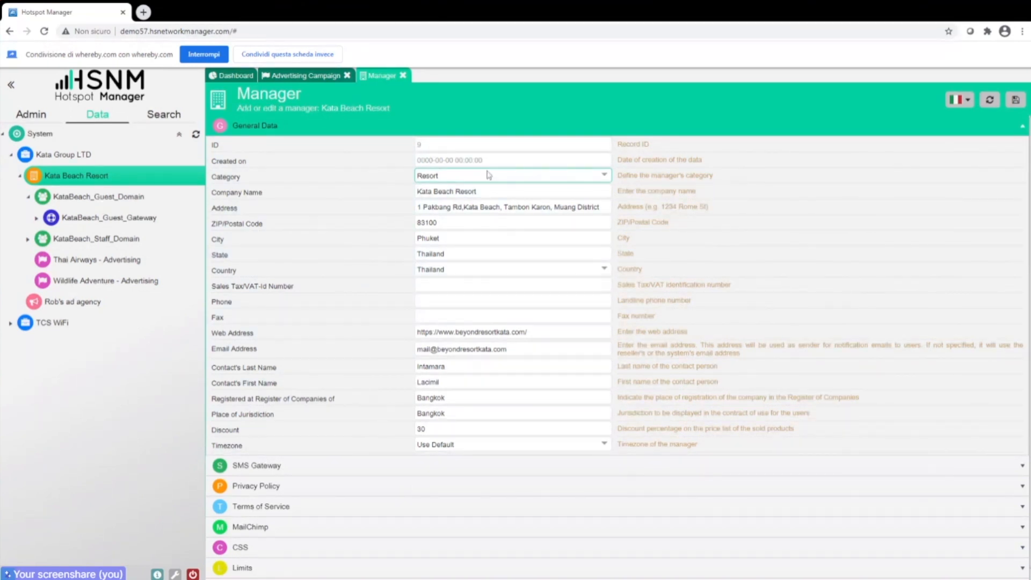
# Return to the advertising campaign and examine its total budget, daily budget and costs under Prices and Amounts.
pyautogui.click(305, 76)
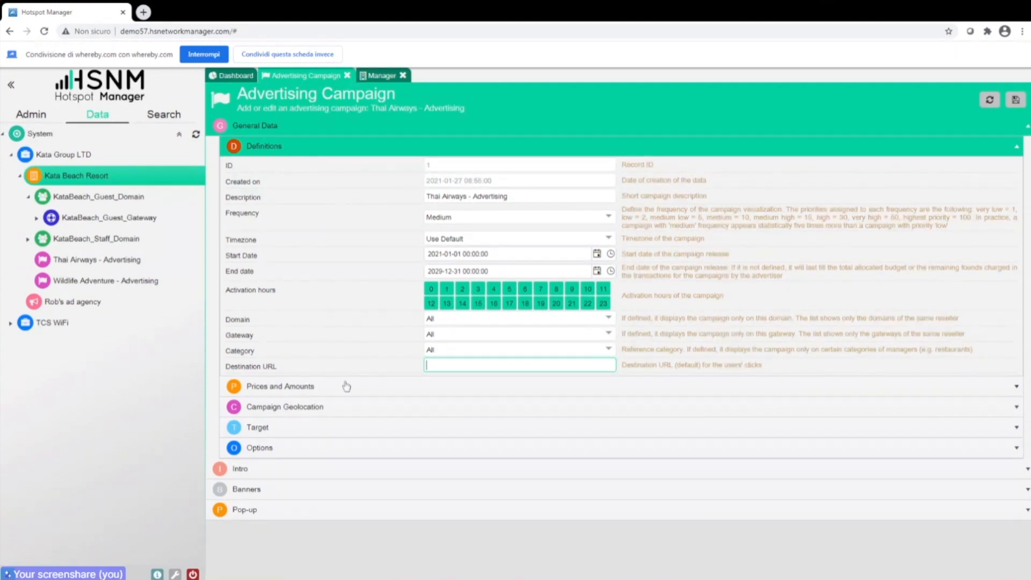
pyautogui.click(310, 393)
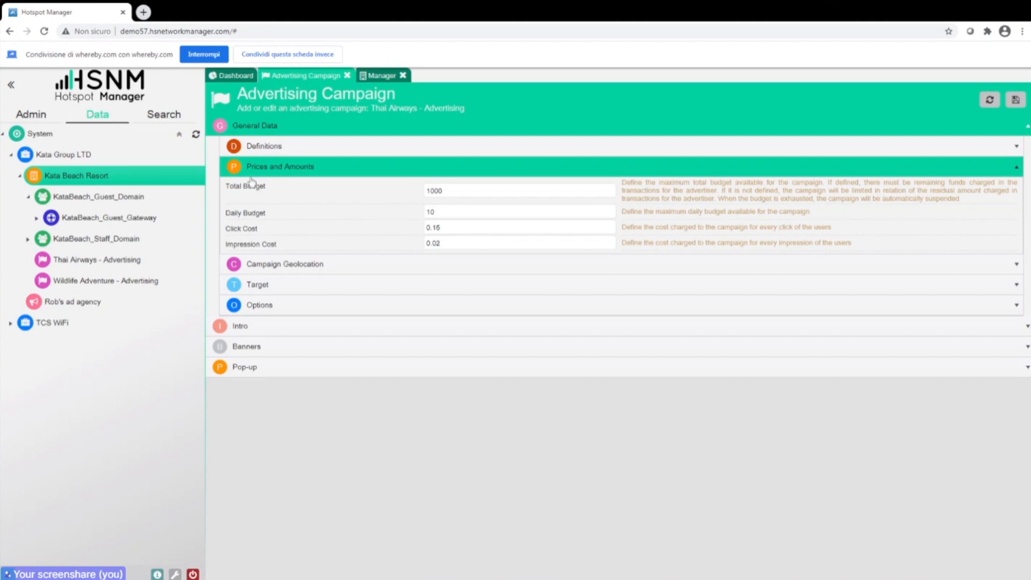
pyautogui.click(251, 183)
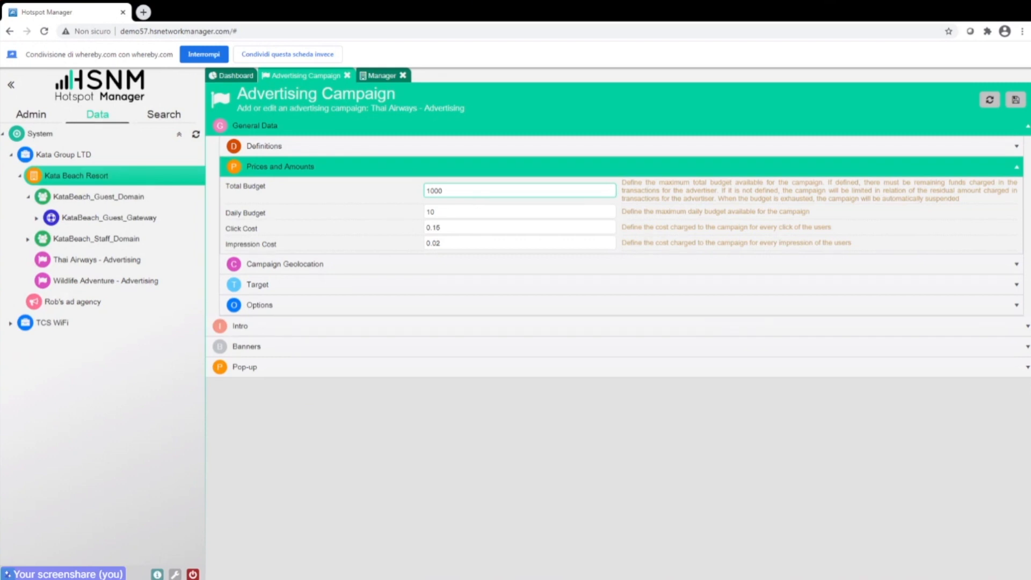
pyautogui.click(333, 233)
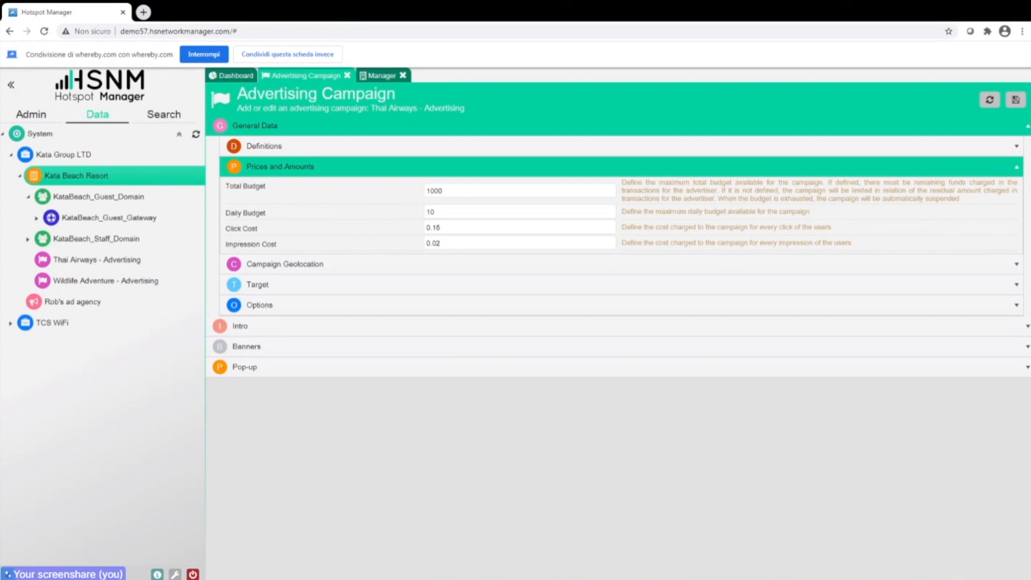
# Try a maximum distance of 10 in the campaign's geolocation settings, and restore the distance to 0.
pyautogui.click(294, 264)
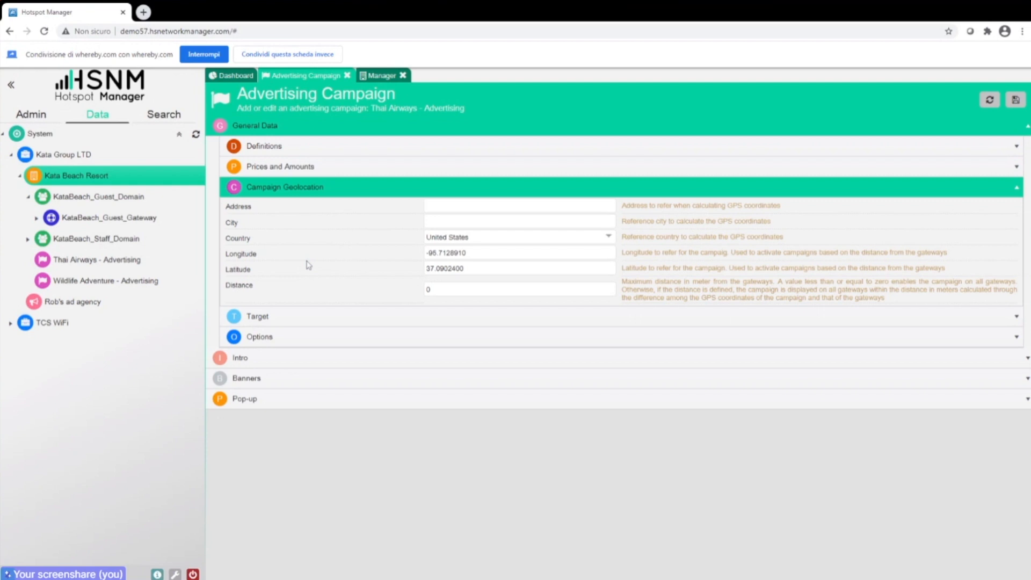
pyautogui.click(472, 289)
pyautogui.moveTo(437, 290); pyautogui.dragTo(414, 295)
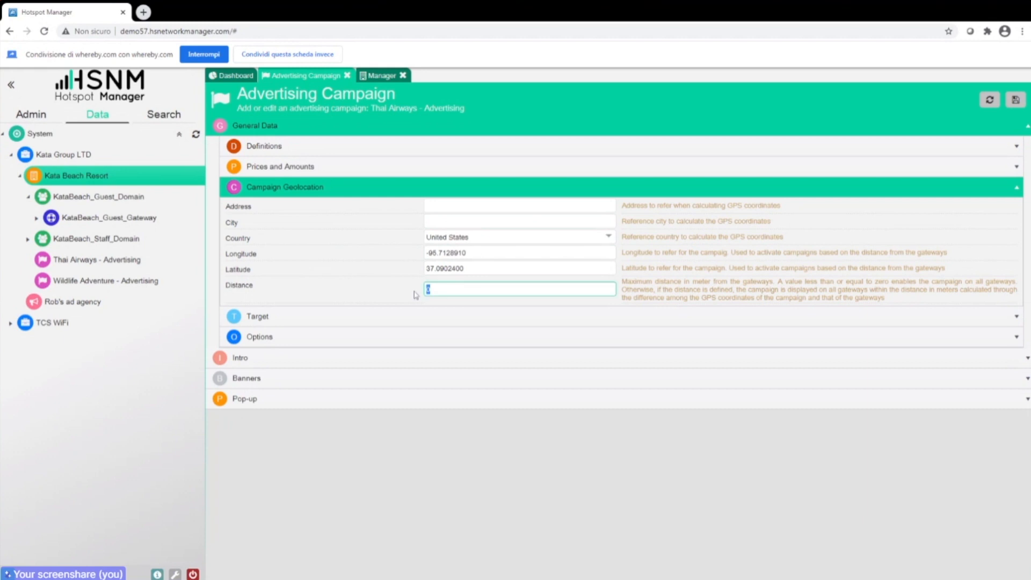
pyautogui.write('10')
pyautogui.doubleClick(702, 282)
pyautogui.click(436, 290)
pyautogui.write('0')
pyautogui.click(347, 189)
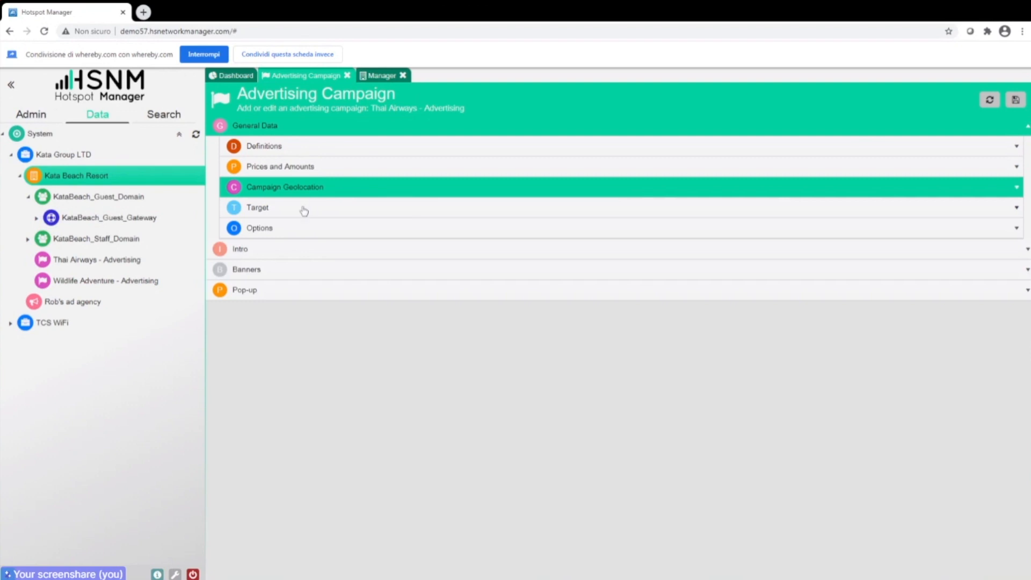
# Add a blank user-profiling rule to the campaign's target filters, and look at the notes field in its options.
pyautogui.click(304, 210)
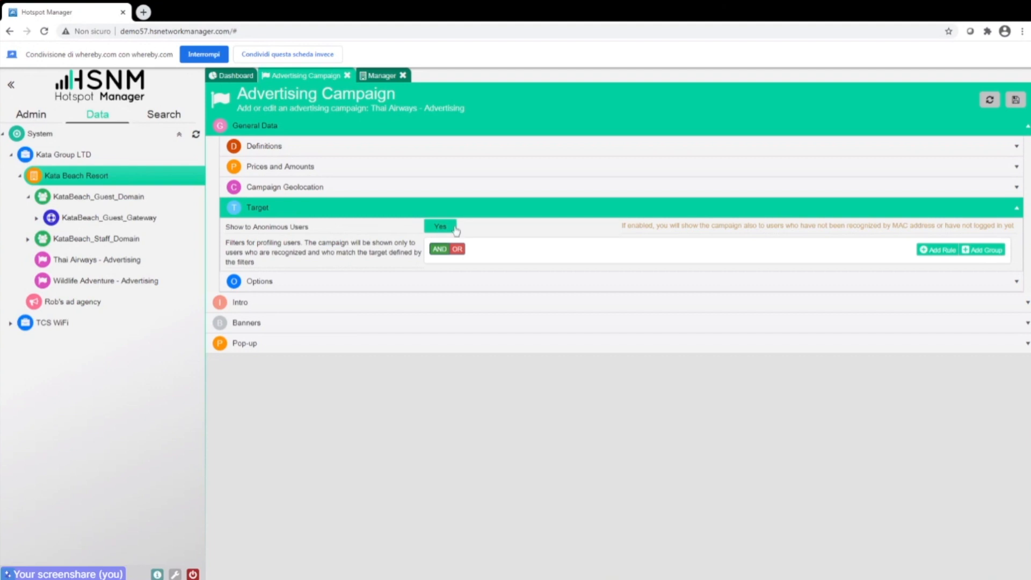
pyautogui.click(937, 250)
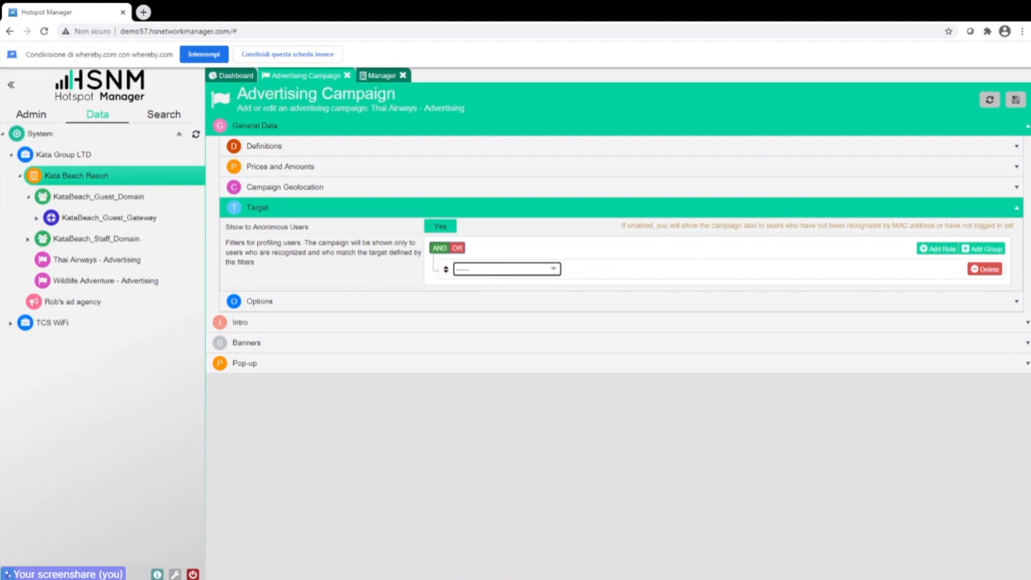
pyautogui.click(481, 270)
pyautogui.press('Up')
pyautogui.click(338, 300)
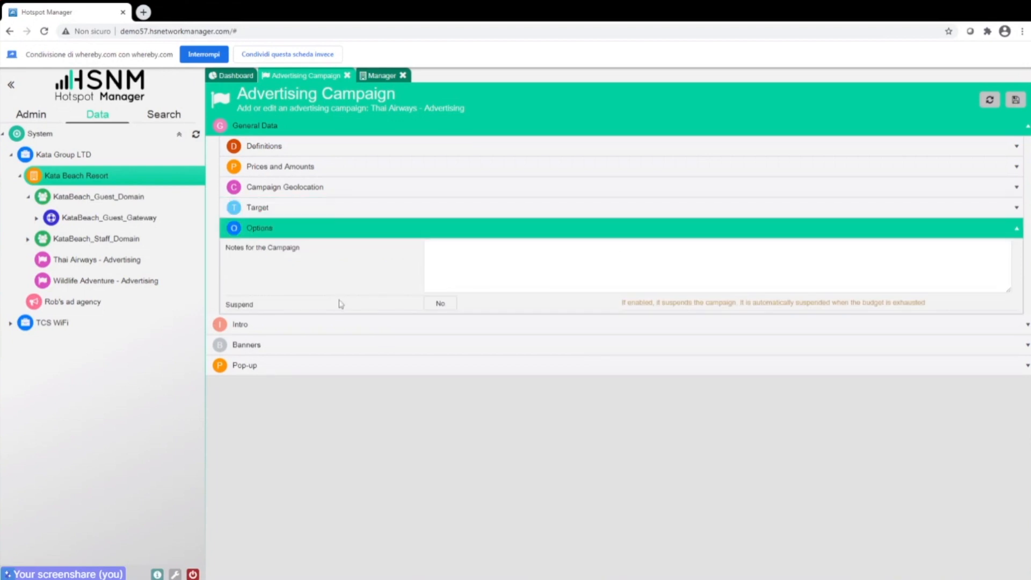
pyautogui.click(388, 249)
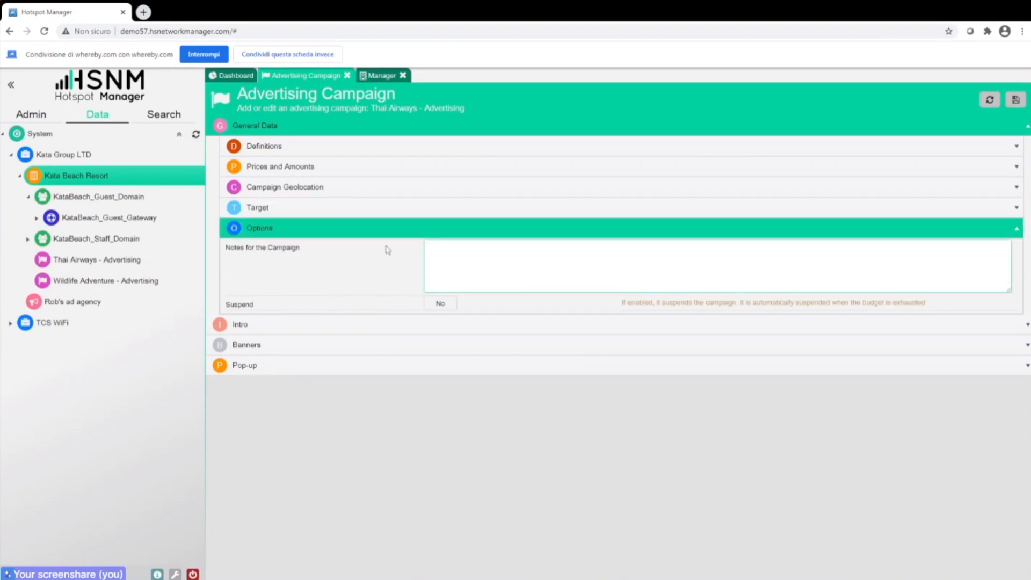
# Review the Welcome Portal intro's type, redirect URL and seconds of visualization.
pyautogui.click(289, 328)
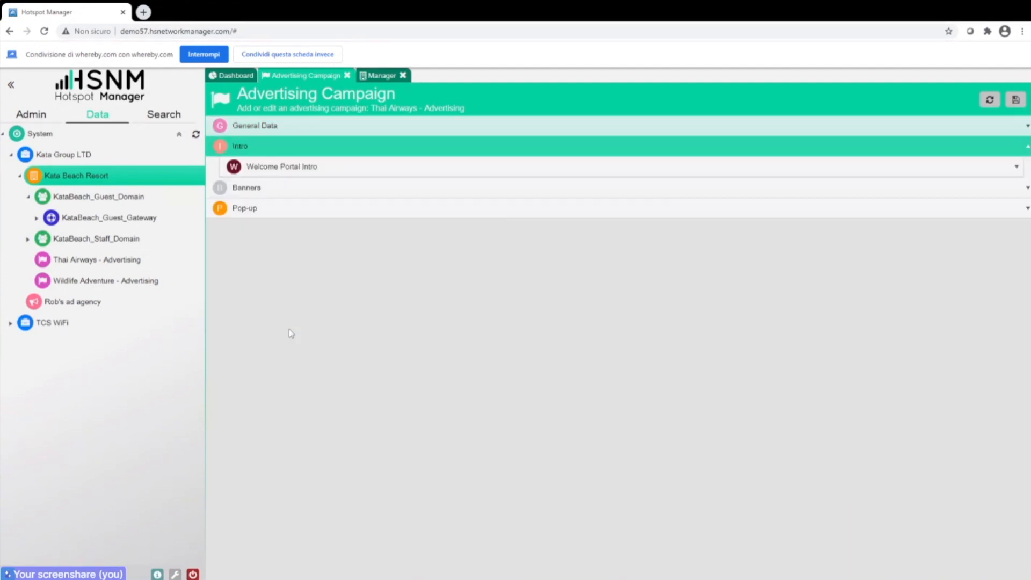
pyautogui.click(293, 173)
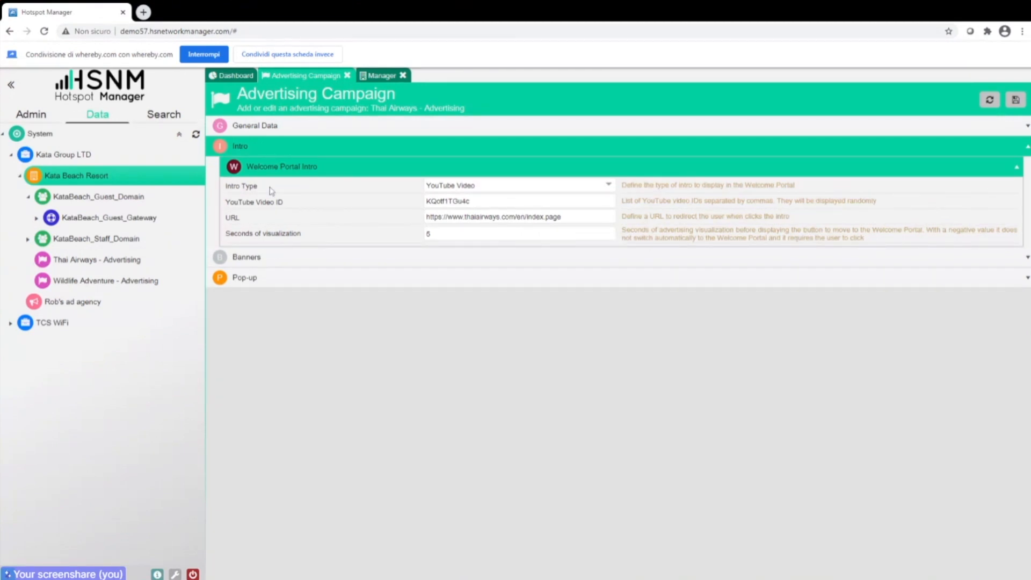
pyautogui.click(519, 185)
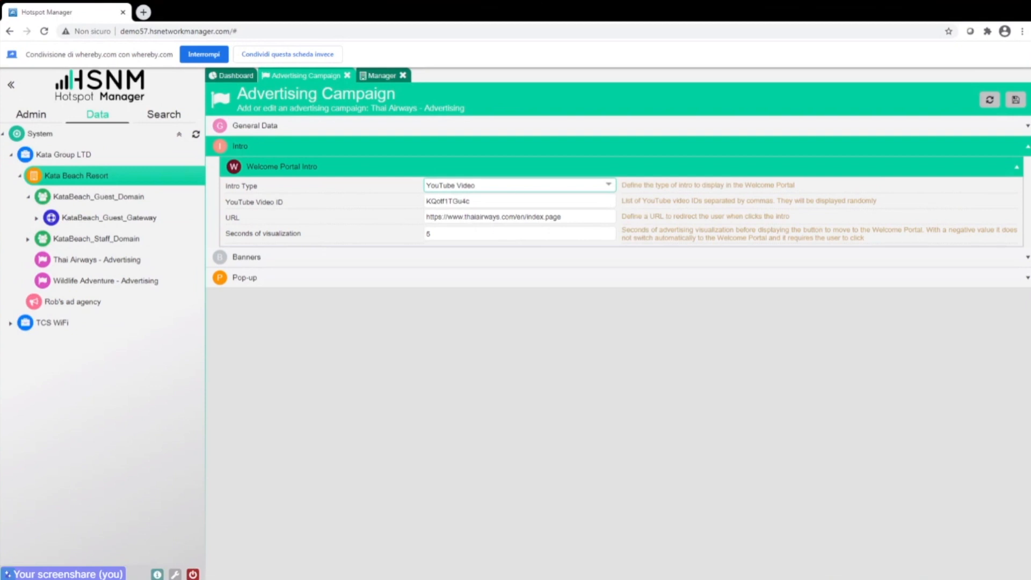
pyautogui.tripleClick(483, 222)
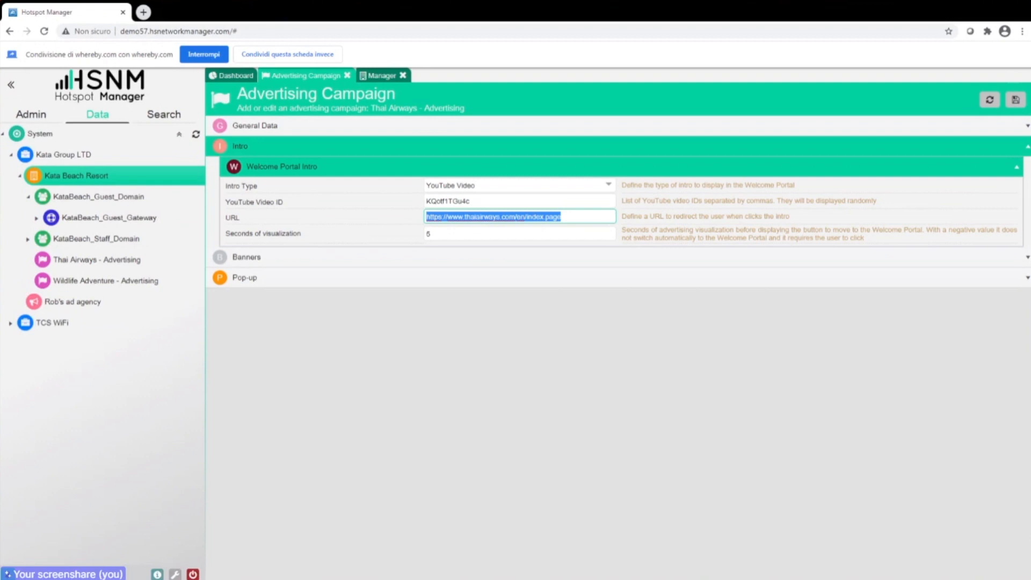
pyautogui.click(484, 233)
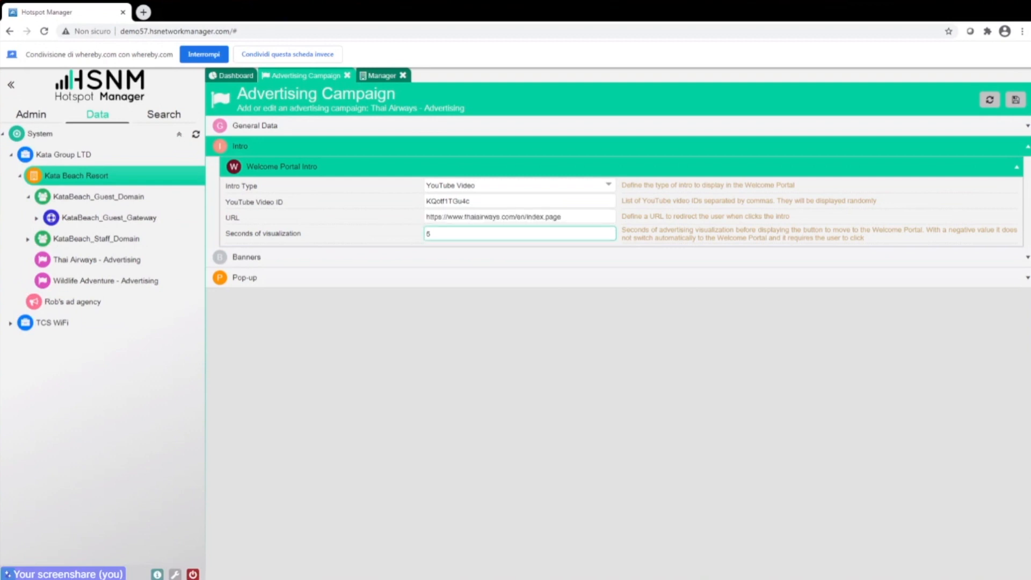
# Examine the banners' impression time and the top banner's recommended size and image link.
pyautogui.click(344, 259)
pyautogui.click(301, 188)
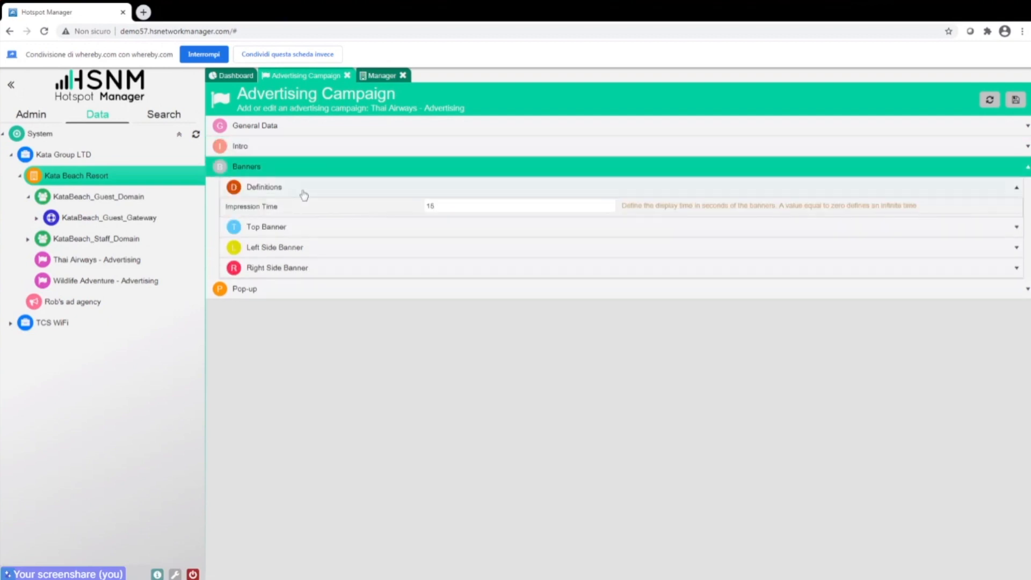
pyautogui.click(276, 226)
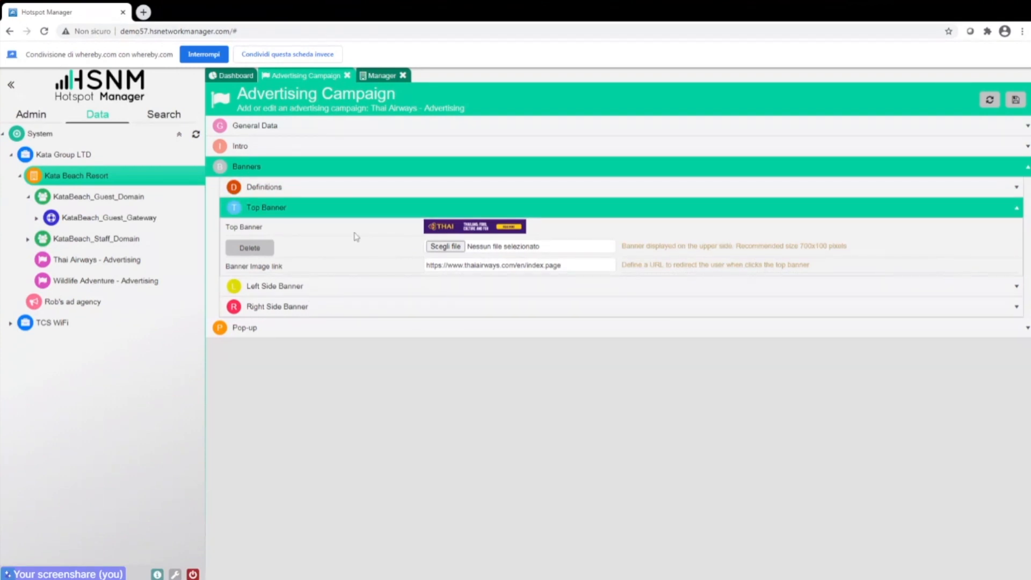
pyautogui.moveTo(847, 246); pyautogui.dragTo(799, 246)
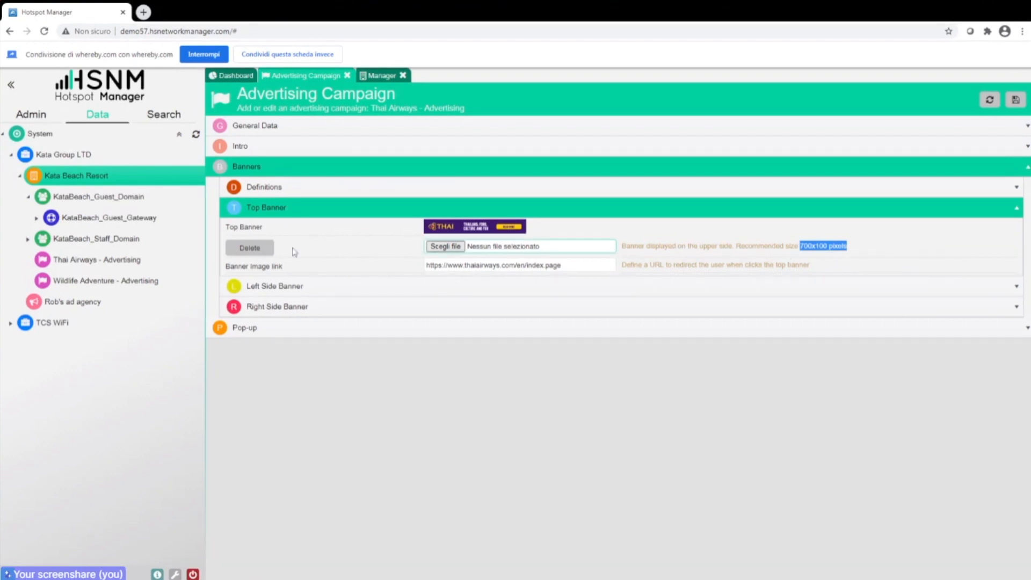
pyautogui.click(571, 265)
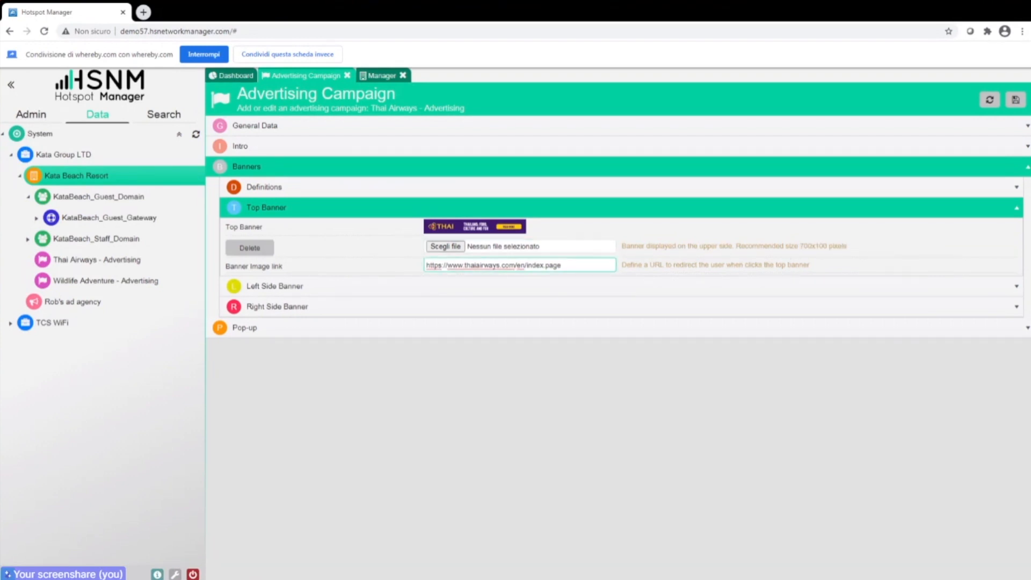
# Review the image, recommended size and image link of the campaign's right side and left side banners.
pyautogui.click(339, 307)
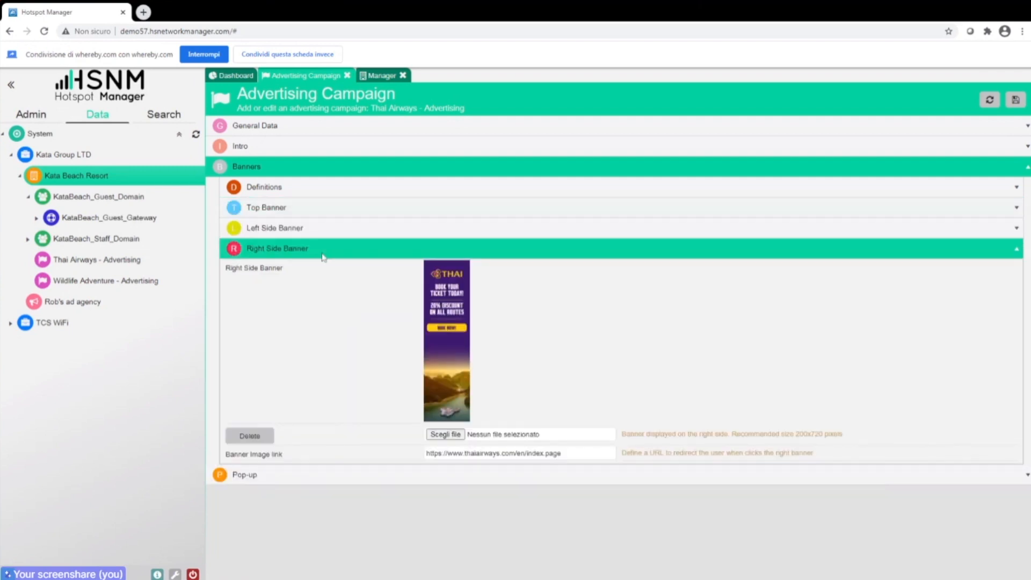
pyautogui.click(316, 235)
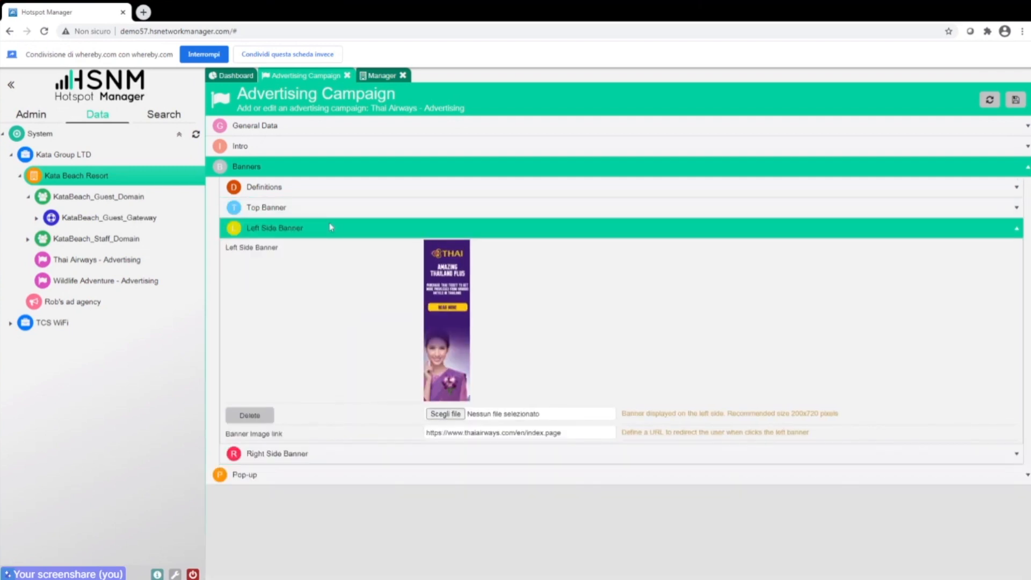
# Set the campaign's pop-up type to Static Image and examine the position, size, URL and image options of its pop-up images.
pyautogui.click(324, 474)
pyautogui.click(286, 208)
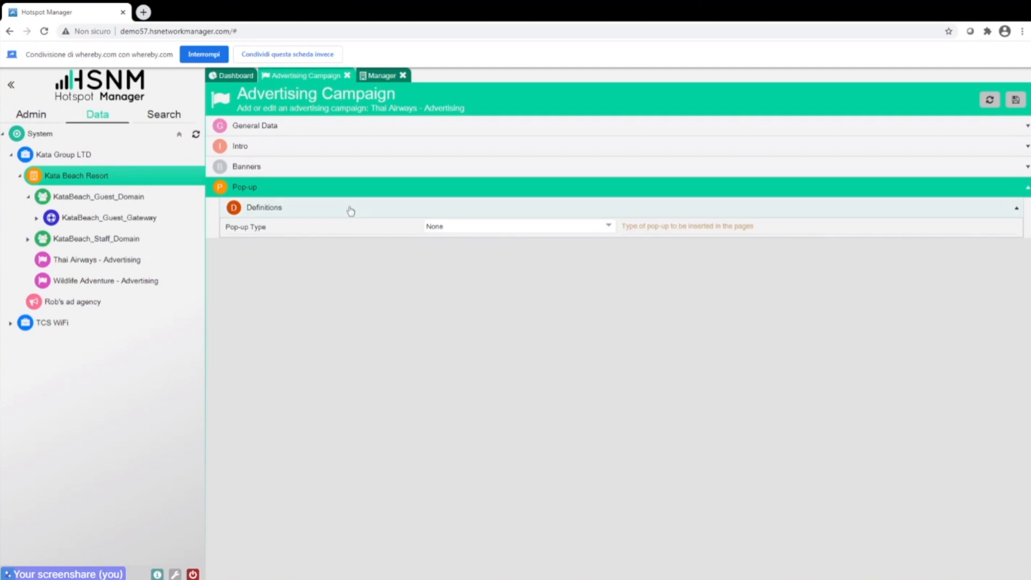
pyautogui.click(523, 228)
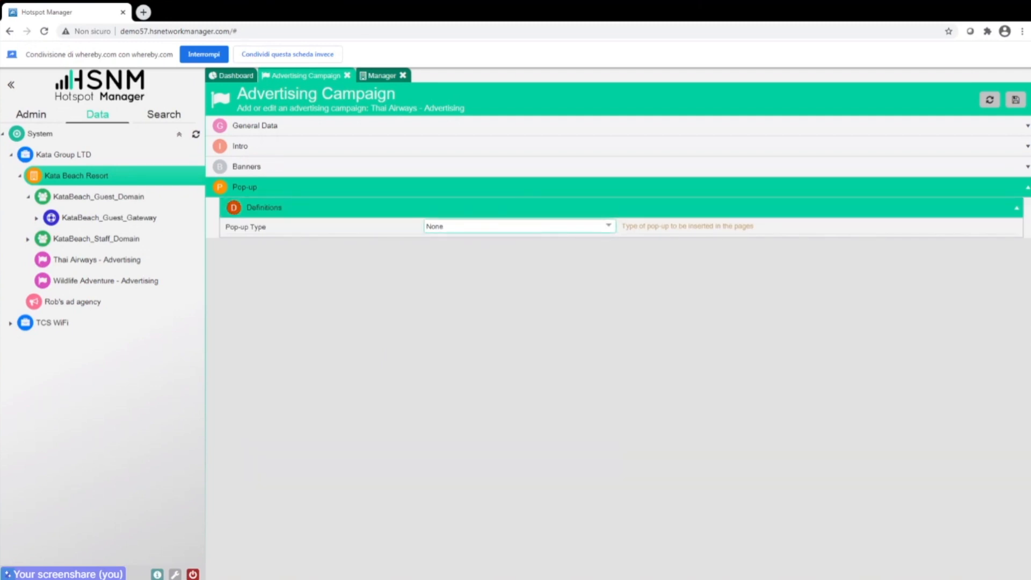
pyautogui.click(516, 248)
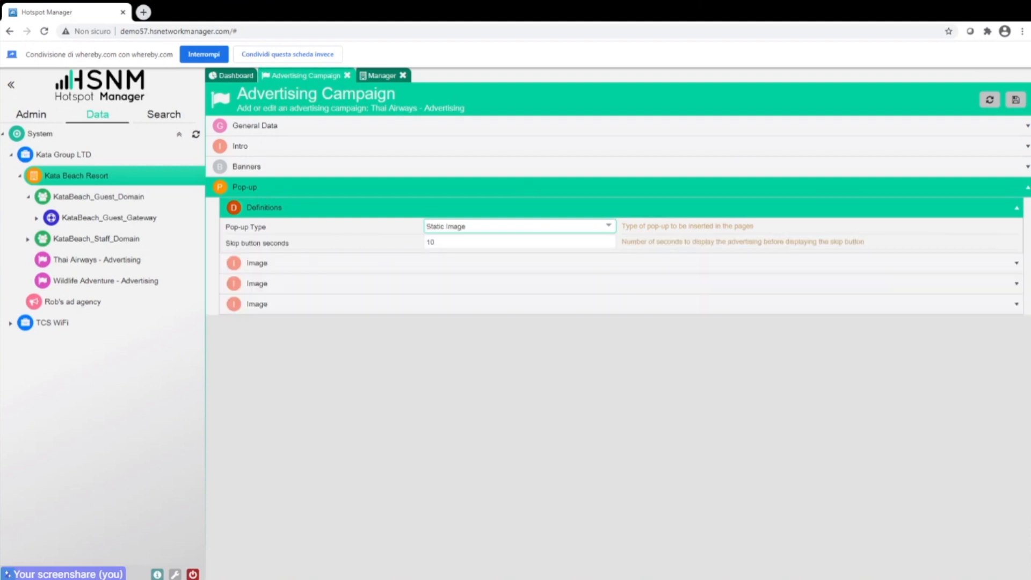
pyautogui.click(321, 264)
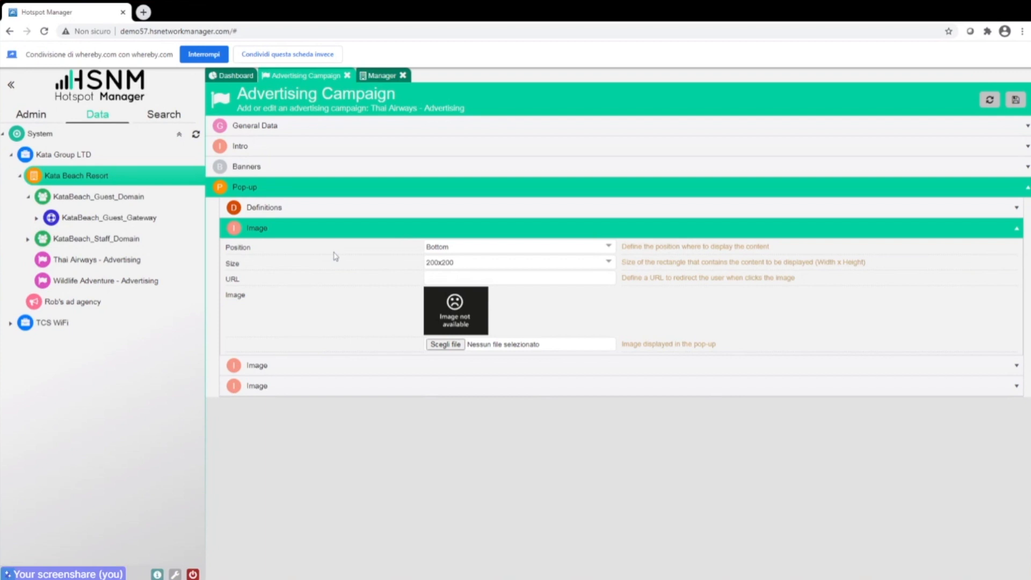
pyautogui.click(311, 385)
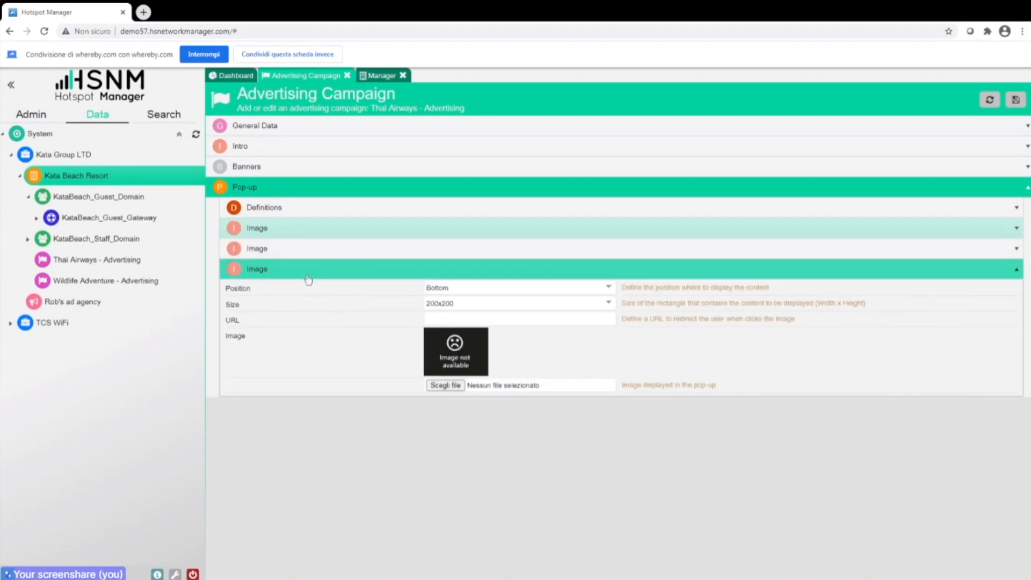
pyautogui.click(309, 271)
pyautogui.click(273, 172)
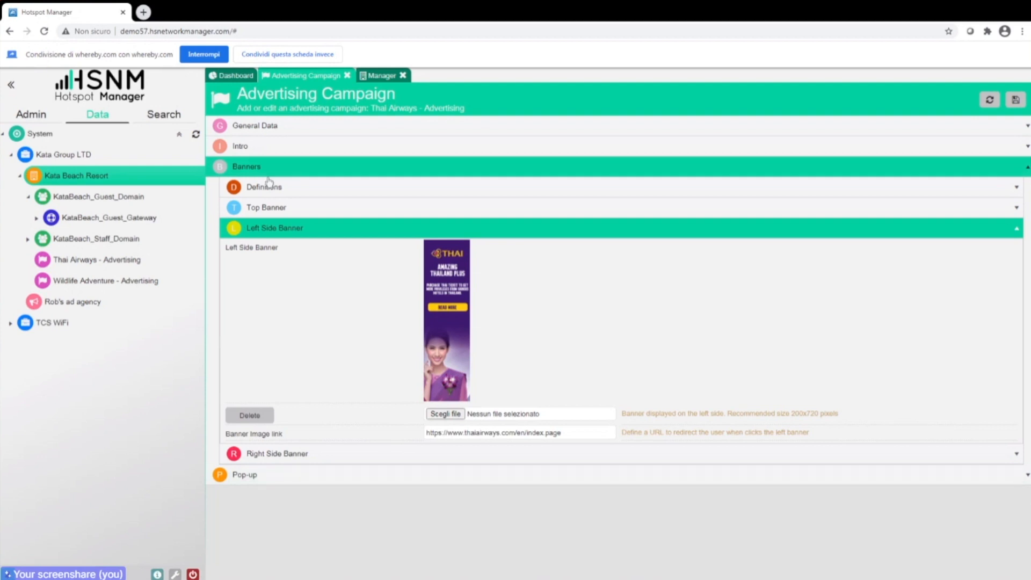
# Preview the KataBeach_Guest_Gateway user interface, skipping the intro to look through the login page and its top banner.
pyautogui.rightClick(107, 218)
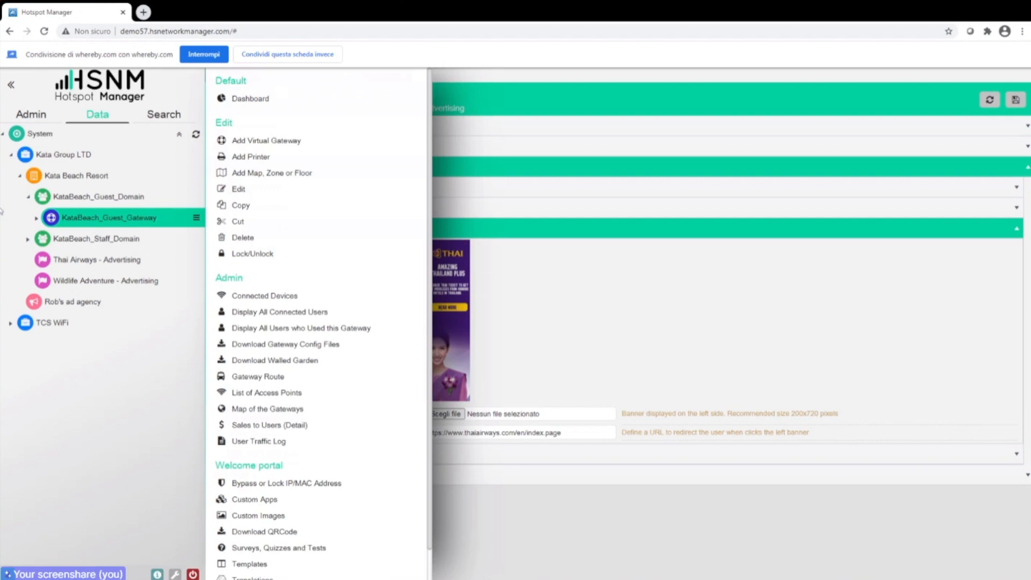
pyautogui.scroll(-1, 287, 553)
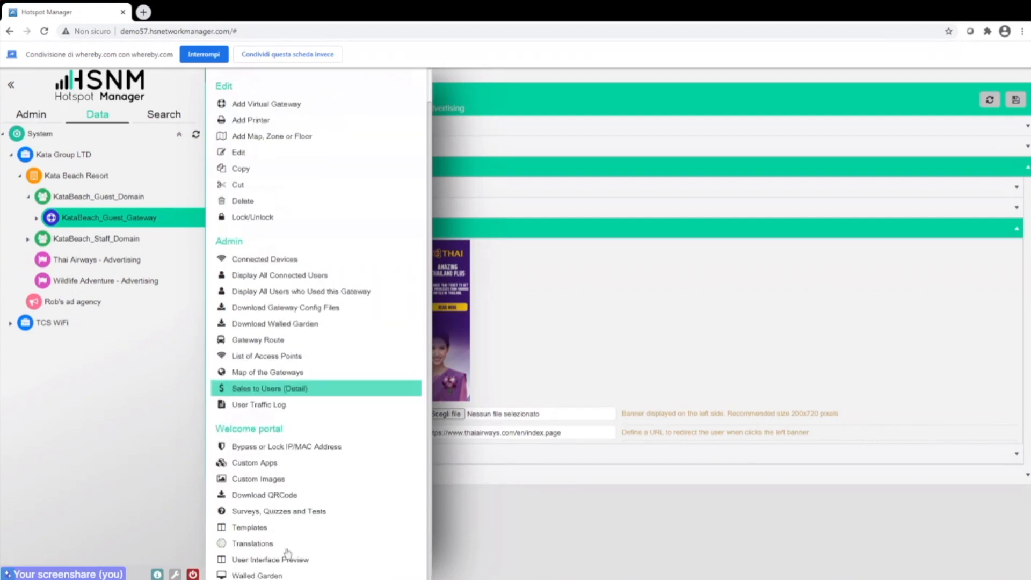
pyautogui.click(286, 560)
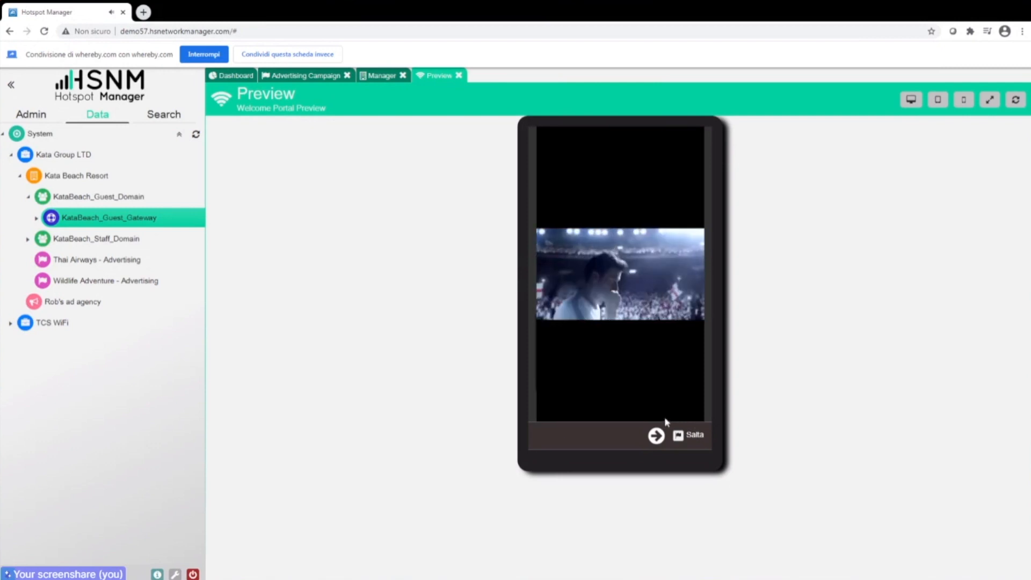
pyautogui.click(657, 437)
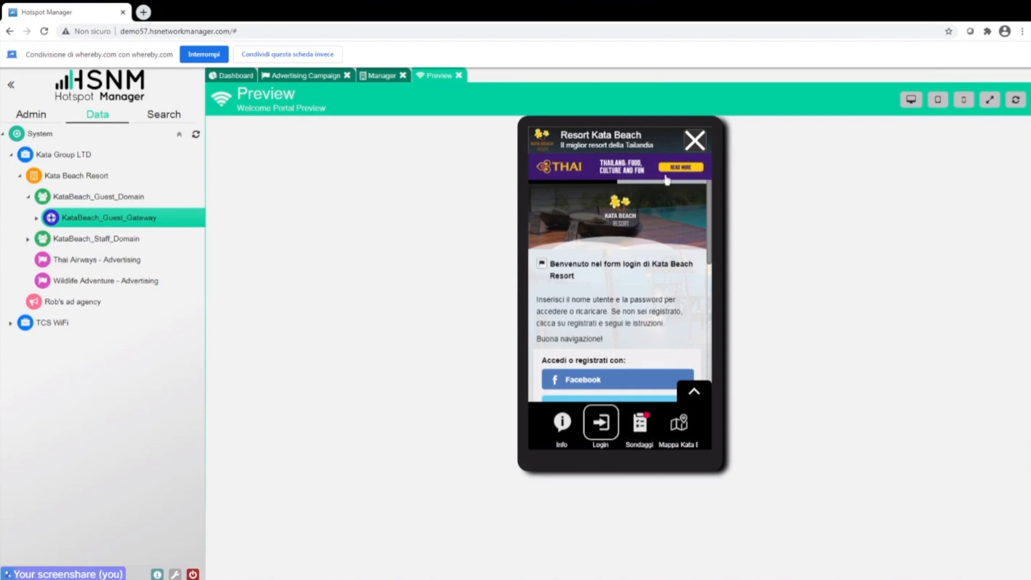
pyautogui.scroll(-4, 670, 280)
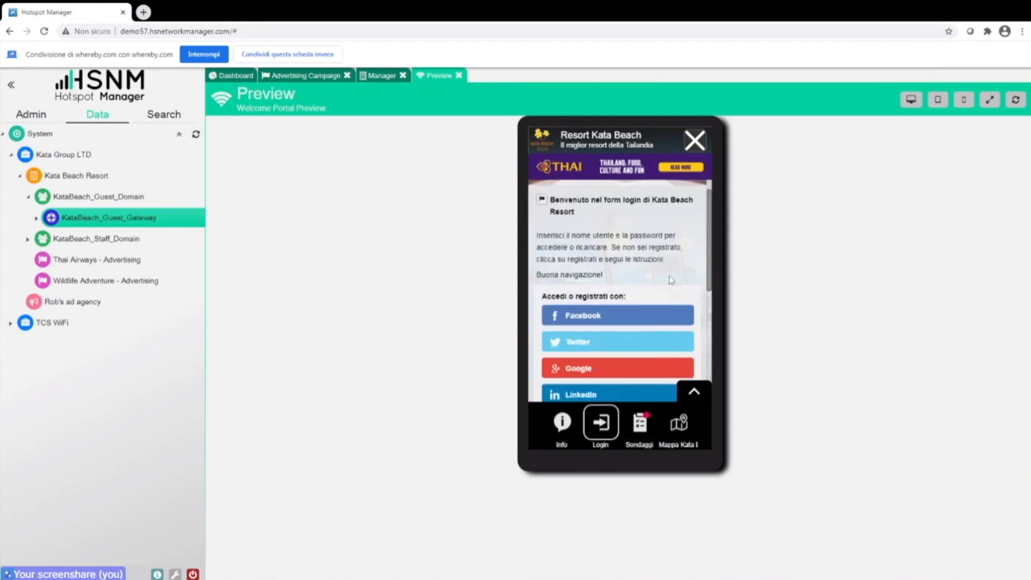
pyautogui.scroll(4, 670, 280)
# Switch the Welcome Portal preview to the desktop layout and skip the intro to view the banners around the login page.
pyautogui.click(910, 100)
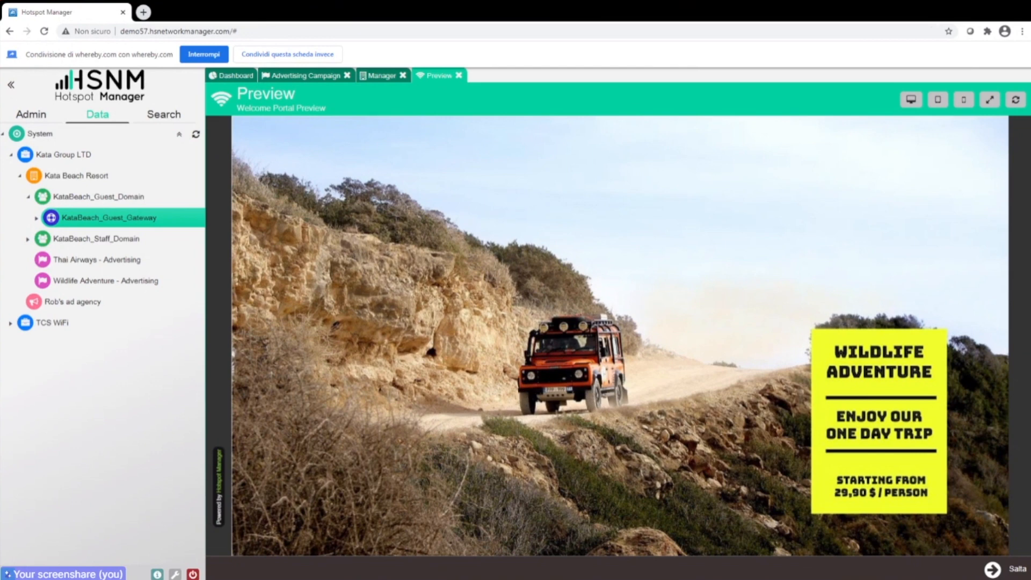
pyautogui.click(991, 569)
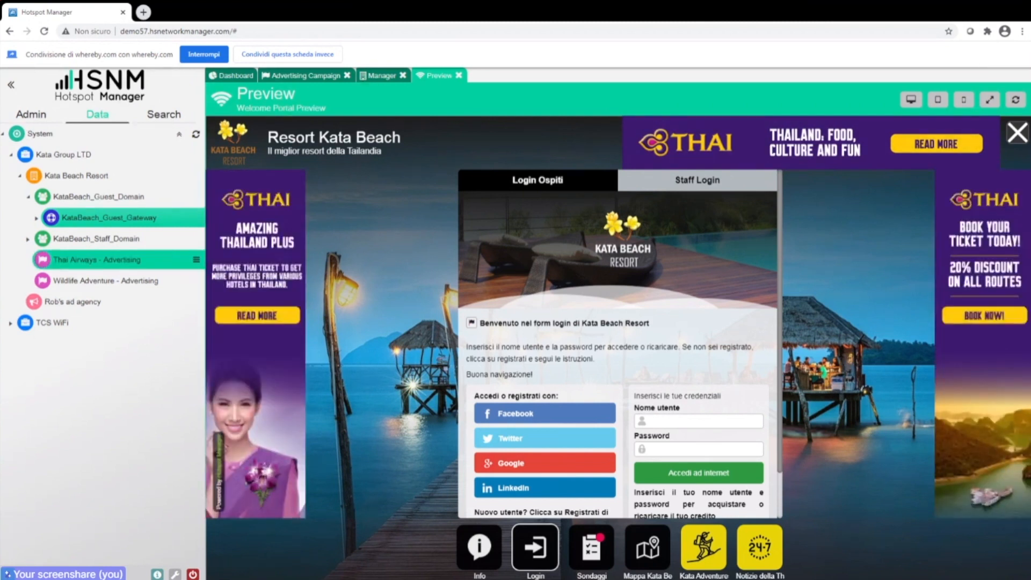
# Collapse the KataBeach_Guest_Domain branch and review the actions offered for Kata Beach Resort and Kata Group LTD.
pyautogui.click(86, 279)
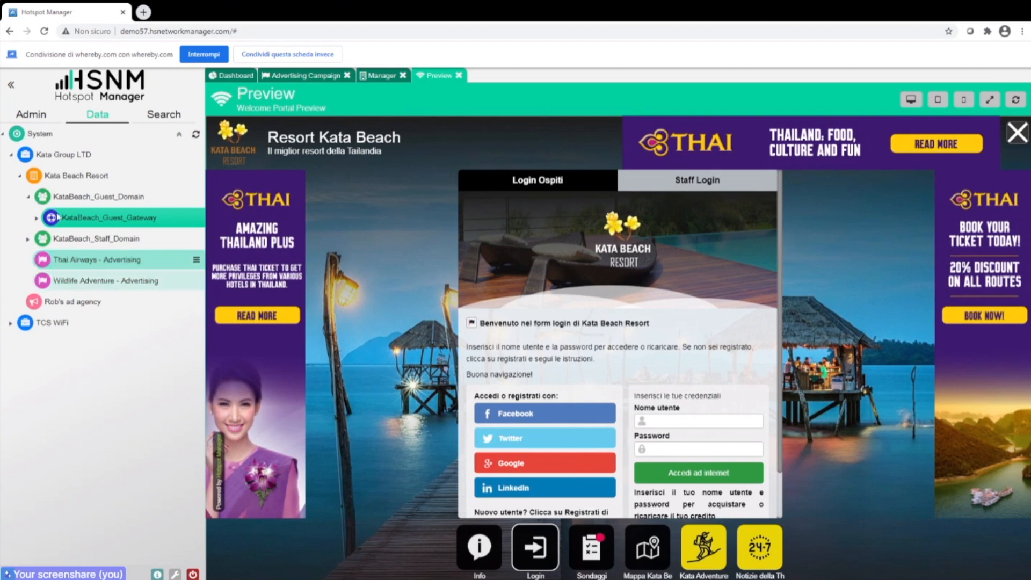
pyautogui.click(28, 196)
pyautogui.click(92, 184)
pyautogui.click(196, 177)
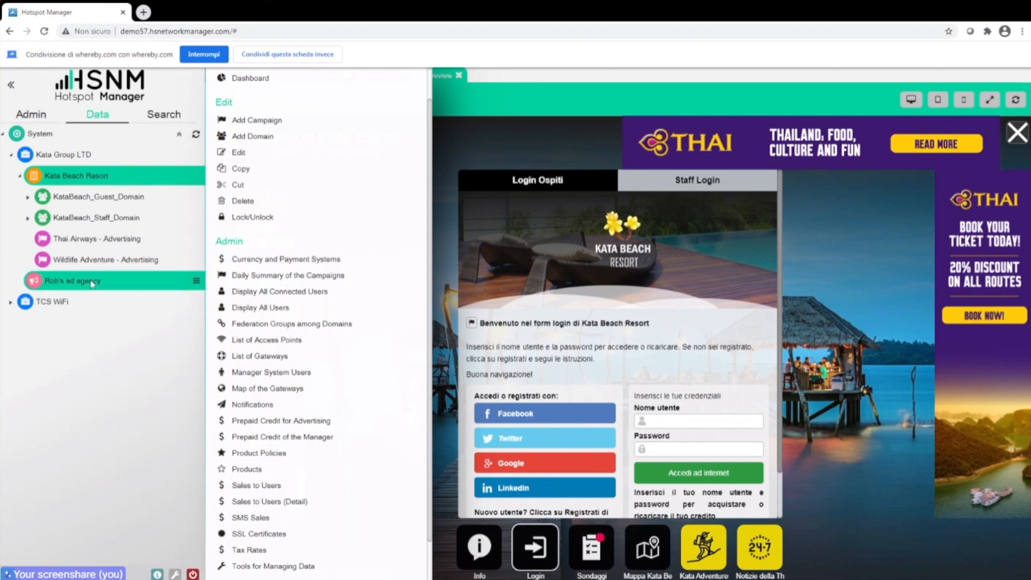
pyautogui.click(197, 154)
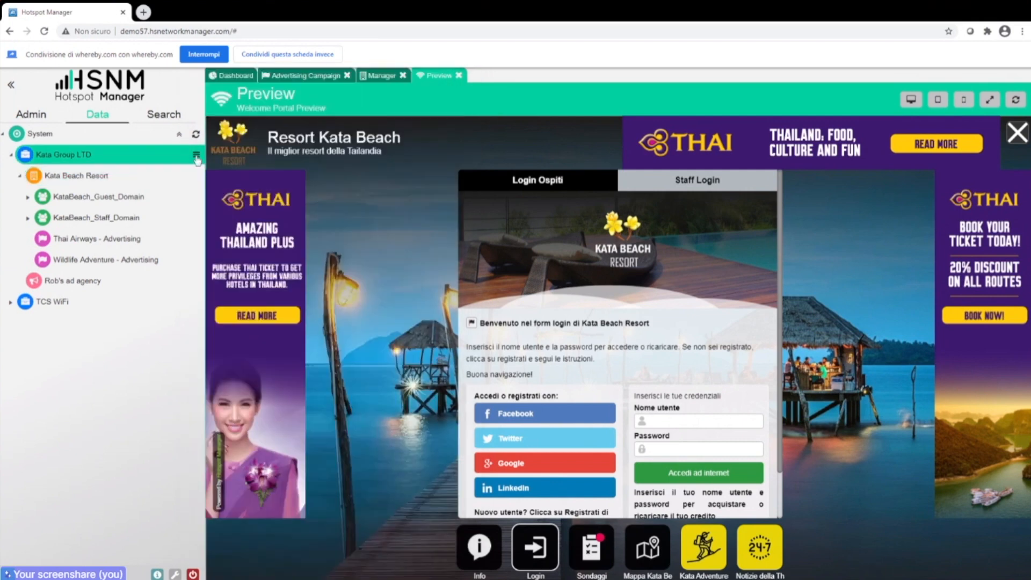
pyautogui.click(197, 156)
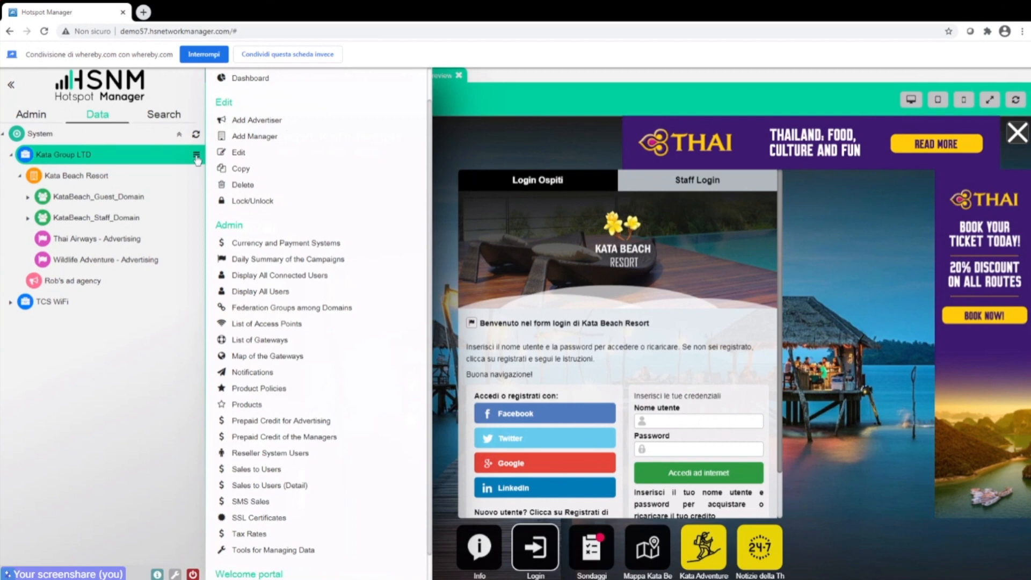
# Open the Rob's ad agency advertiser record for editing and review its general data.
pyautogui.click(290, 127)
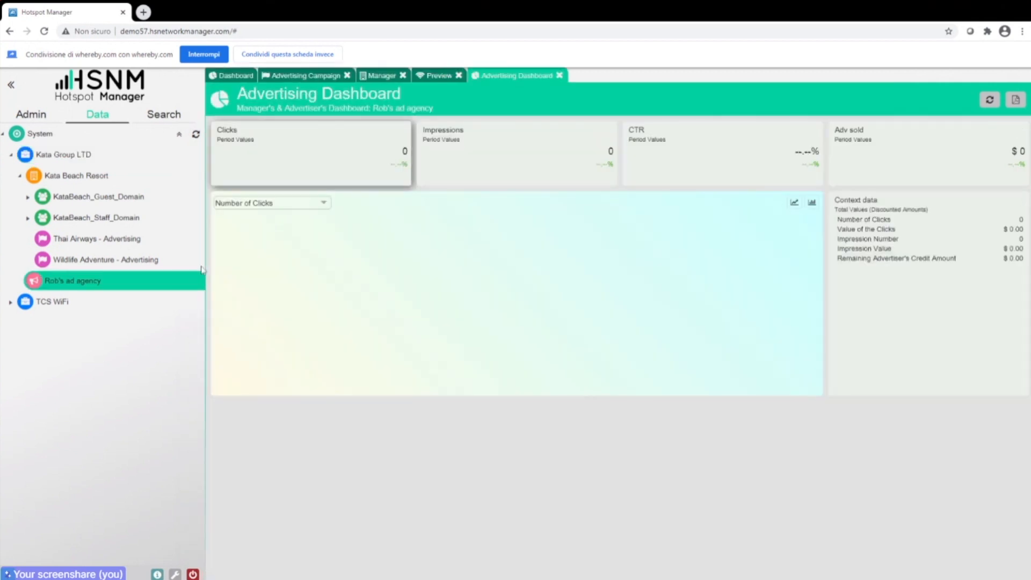
pyautogui.click(196, 281)
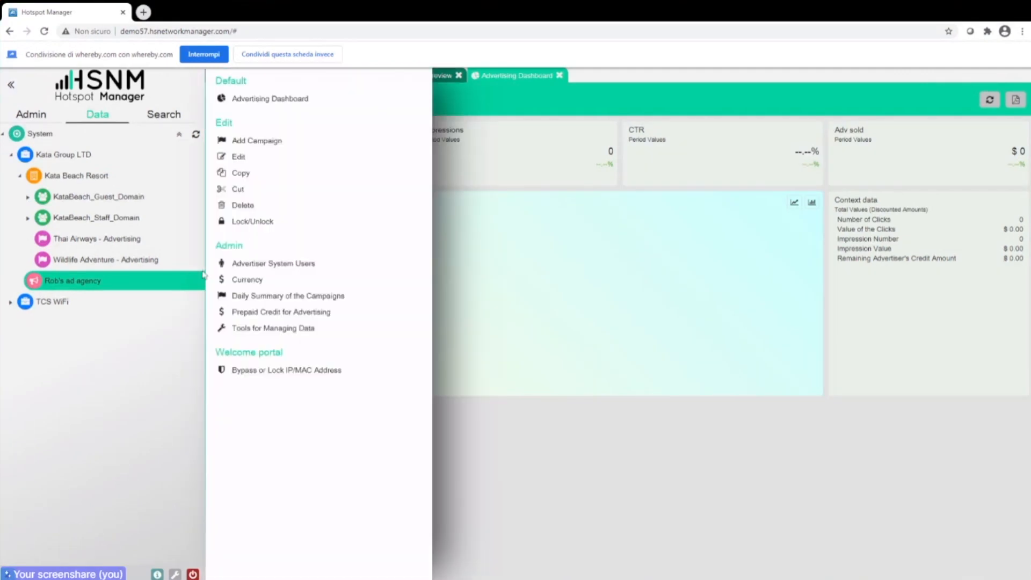
pyautogui.click(242, 171)
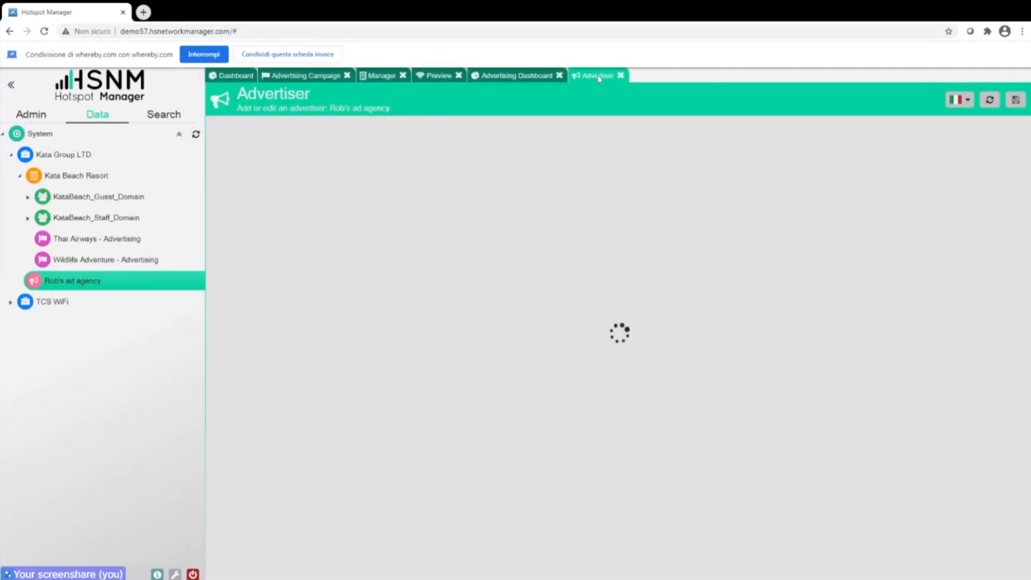
pyautogui.click(280, 132)
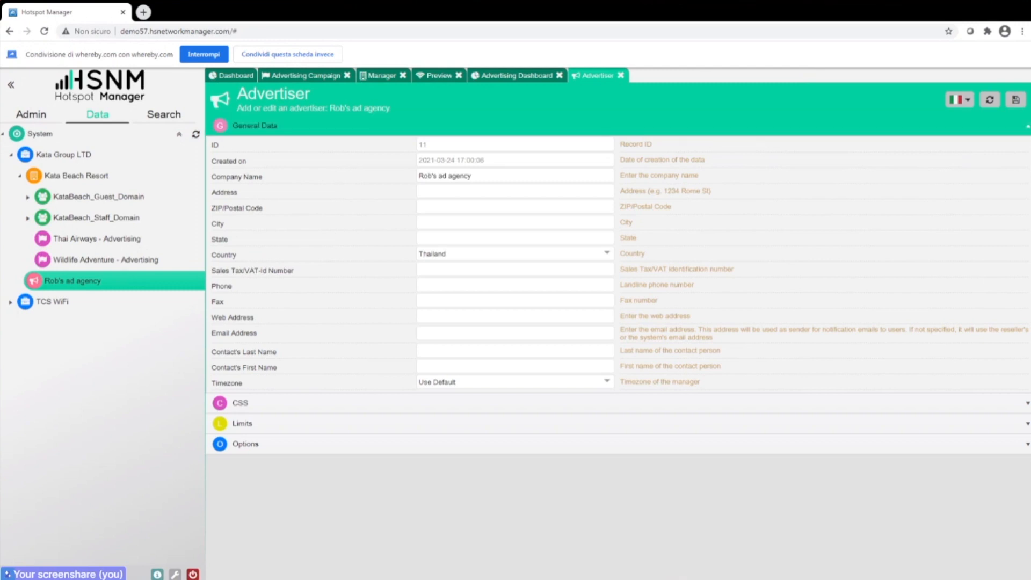
# Close the Advertiser, Advertising Dashboard, Preview, Manager and Advertising Campaign pages, leaving only the system dashboard open.
pyautogui.moveTo(197, 284)
pyautogui.click(620, 75)
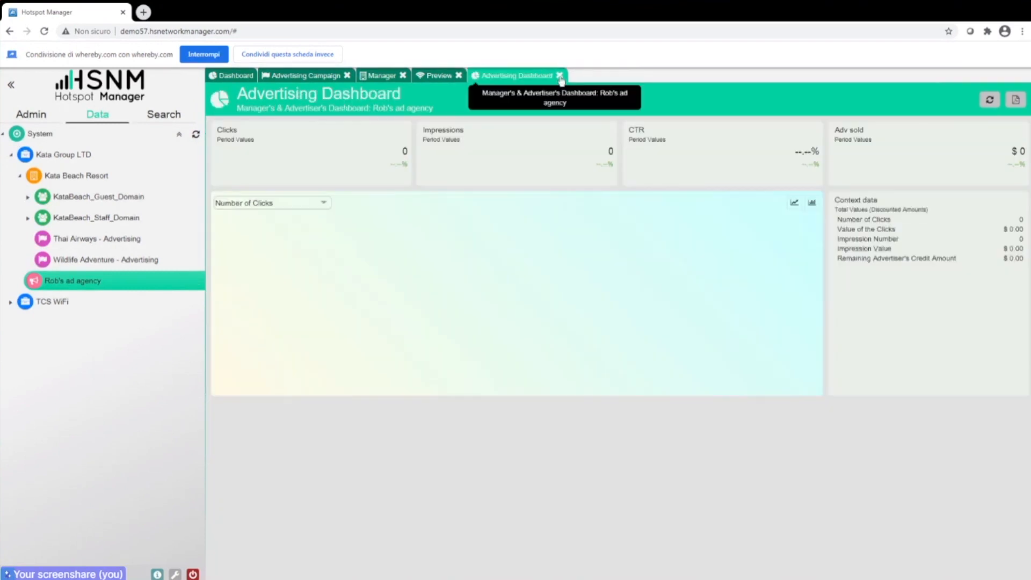
pyautogui.click(559, 75)
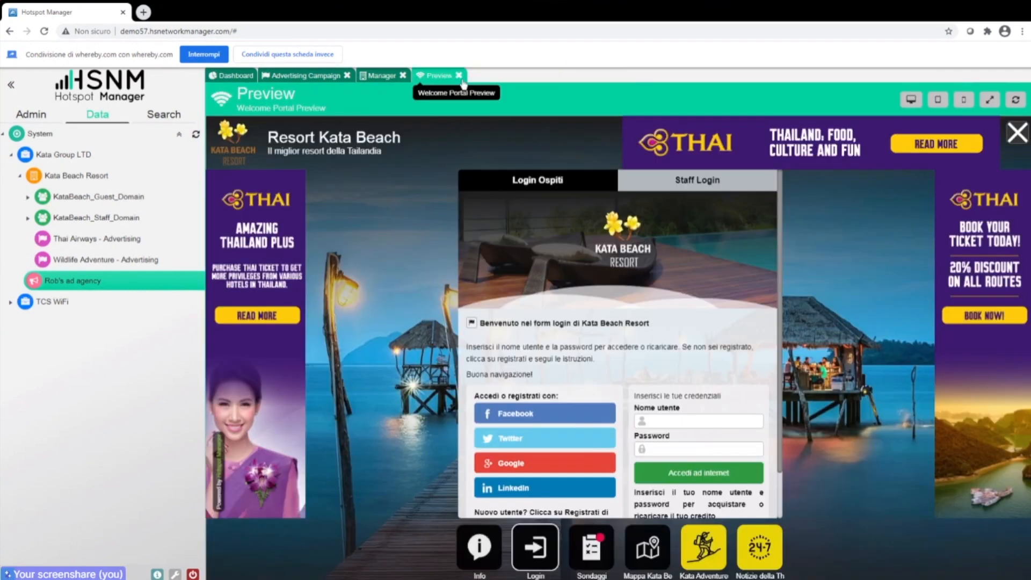
pyautogui.click(459, 75)
pyautogui.click(403, 75)
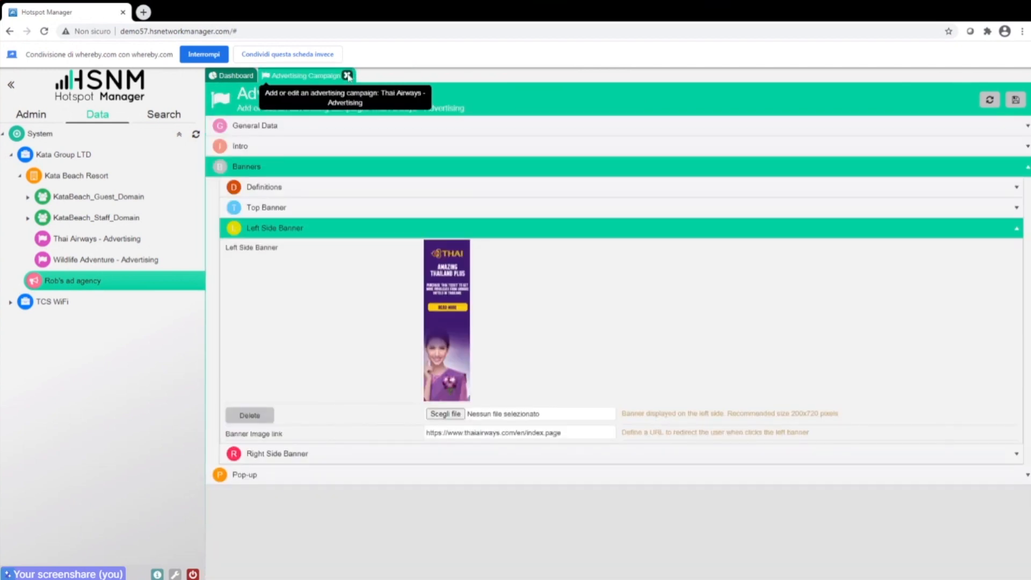
pyautogui.click(348, 76)
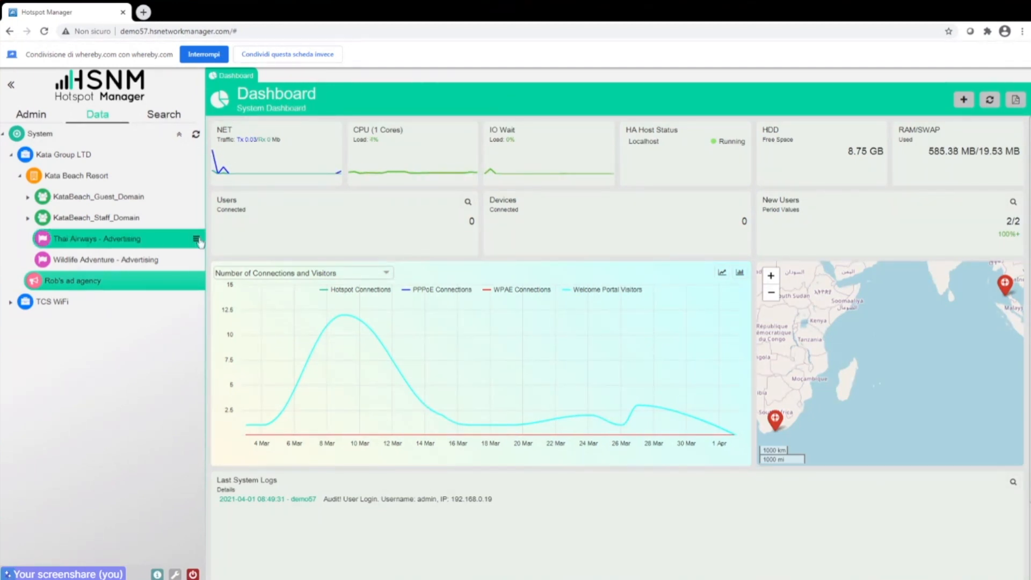
# Open the advertising dashboard of the Thai Airways campaign, review its statistics and display the date range selection.
pyautogui.click(197, 239)
pyautogui.click(266, 109)
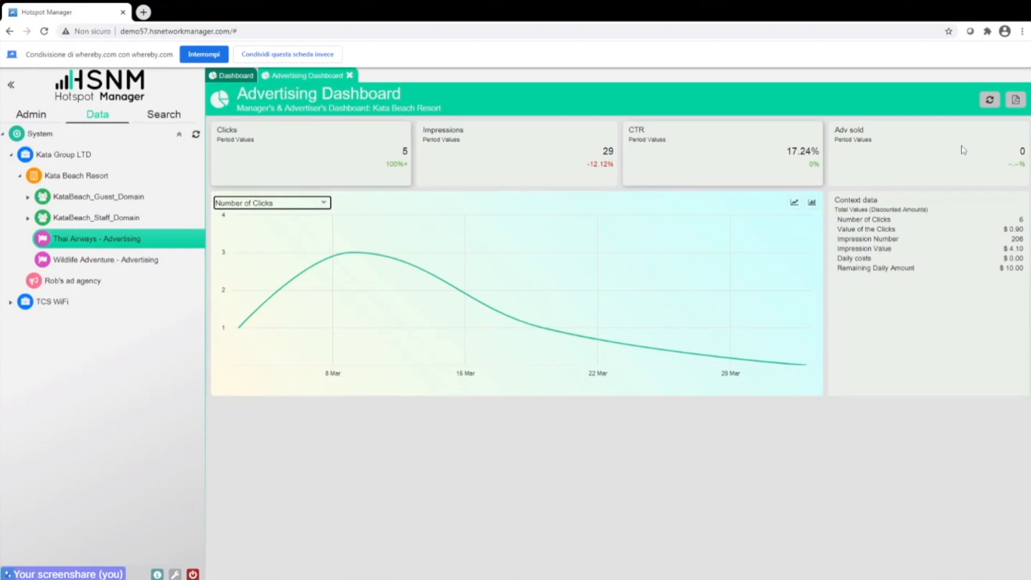
pyautogui.click(990, 100)
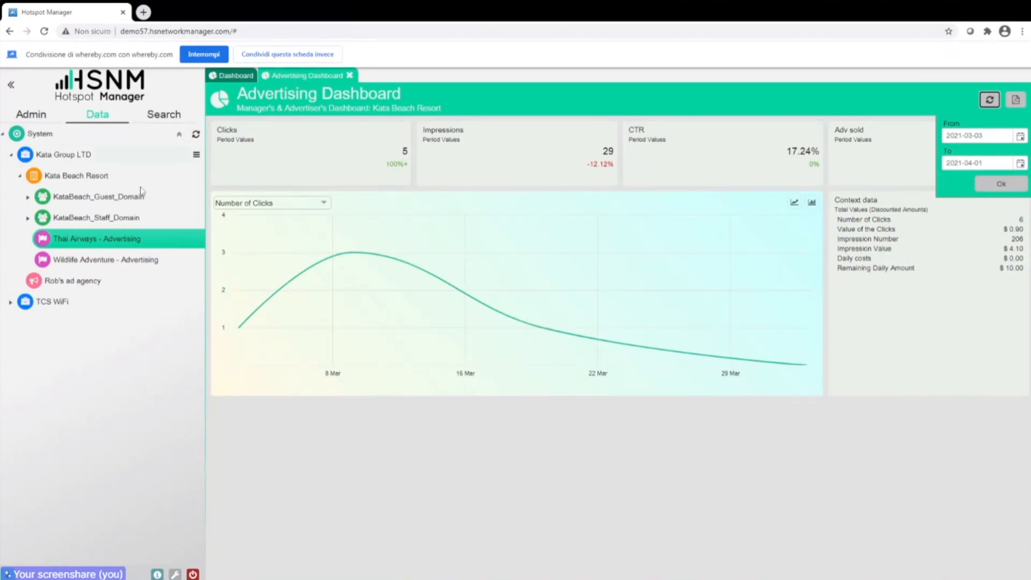
# Open the daily summary of the Thai Airways campaign and examine its daily impressions, clicks and costs.
pyautogui.click(197, 239)
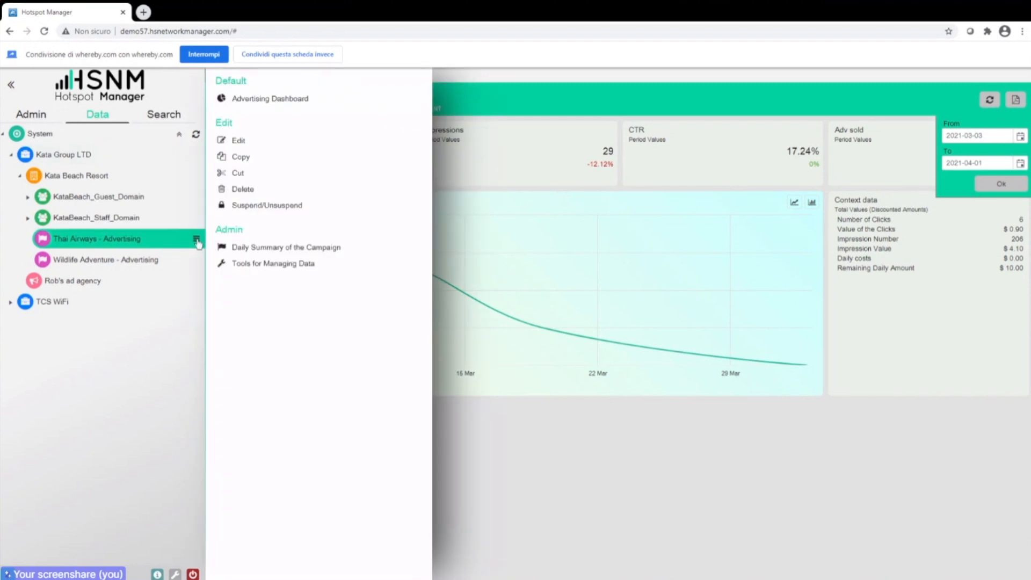
pyautogui.click(296, 254)
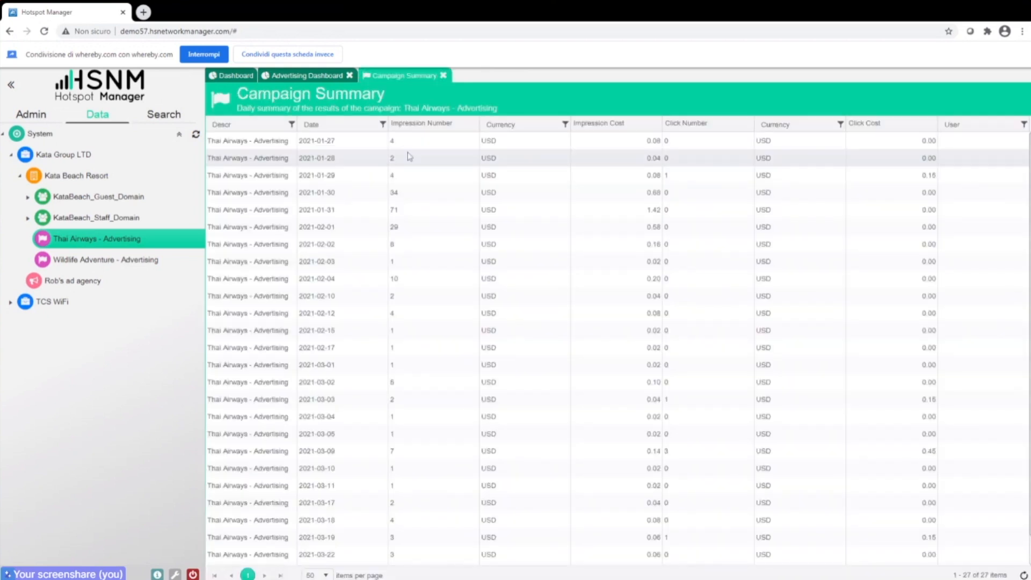
pyautogui.click(409, 156)
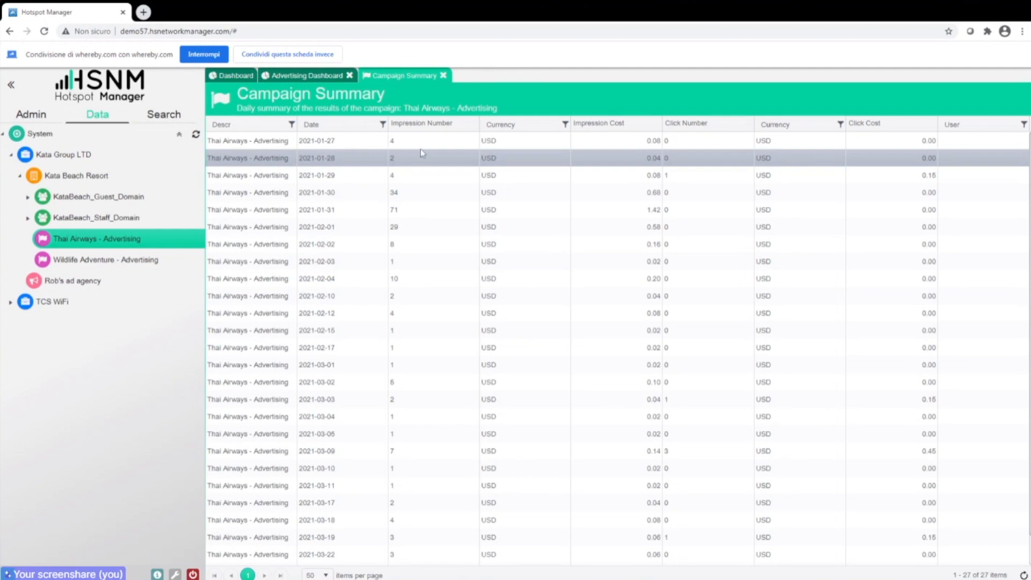
pyautogui.click(538, 215)
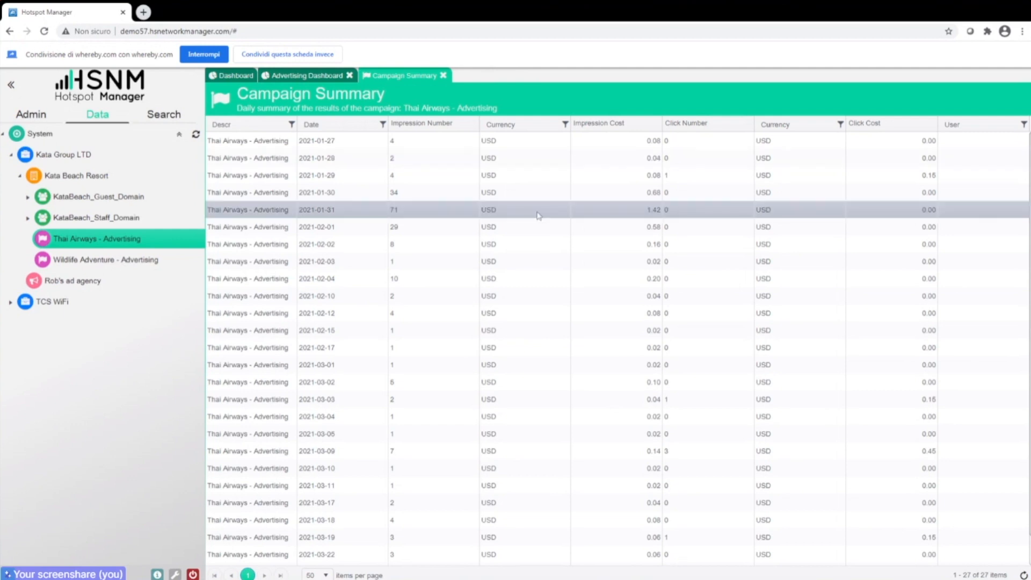
pyautogui.scroll(-1, 529, 265)
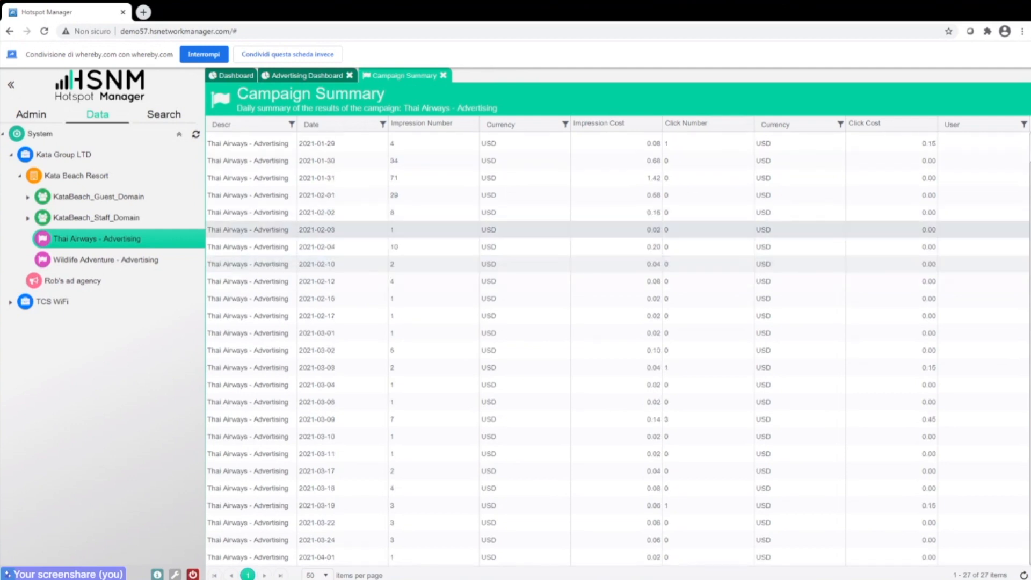
pyautogui.scroll(1, 351, 283)
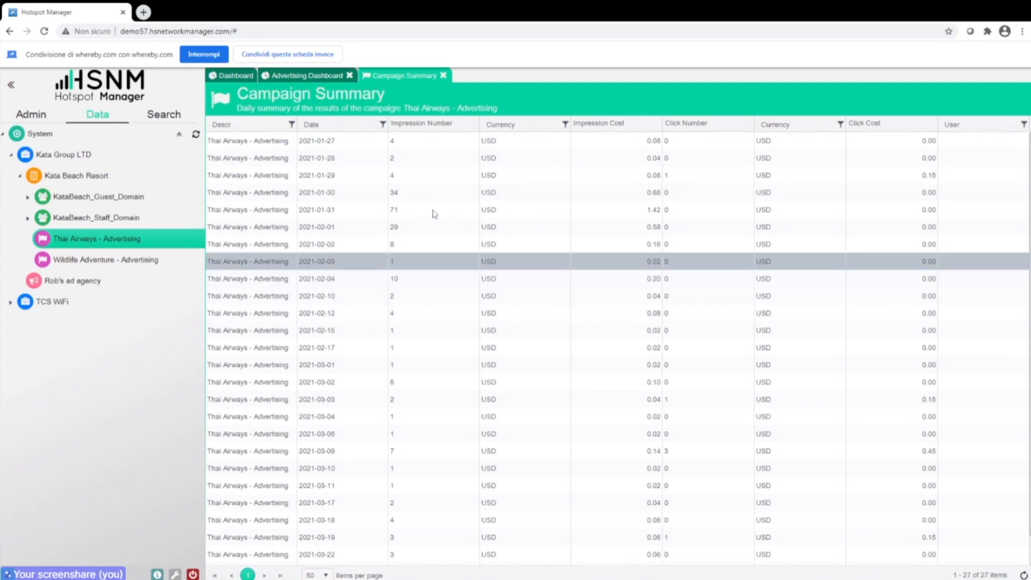
pyautogui.click(459, 189)
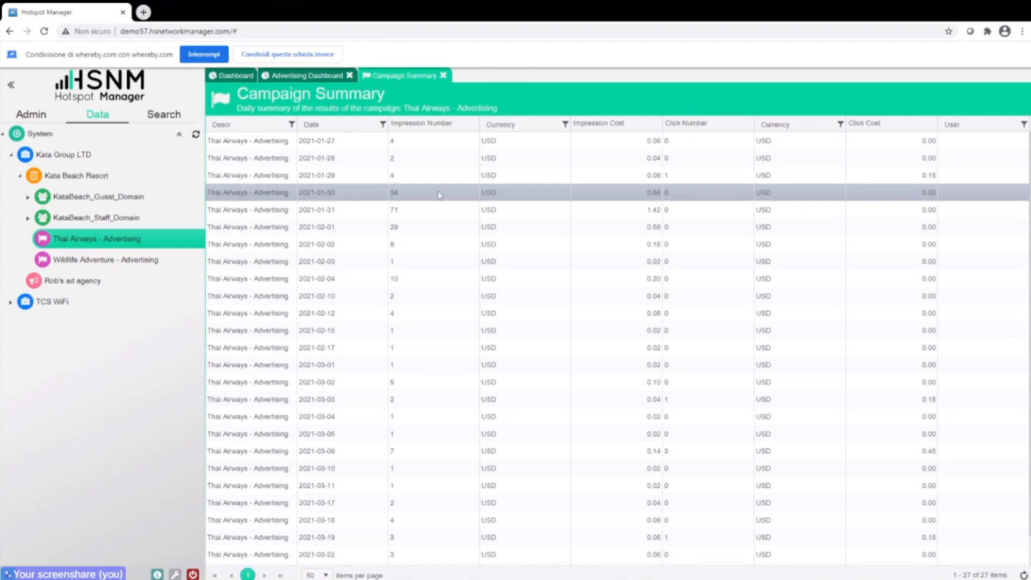
# Look at the daily summary export in the Thai Airways campaign's data management tools, and close the tools and summary pages.
pyautogui.click(97, 239)
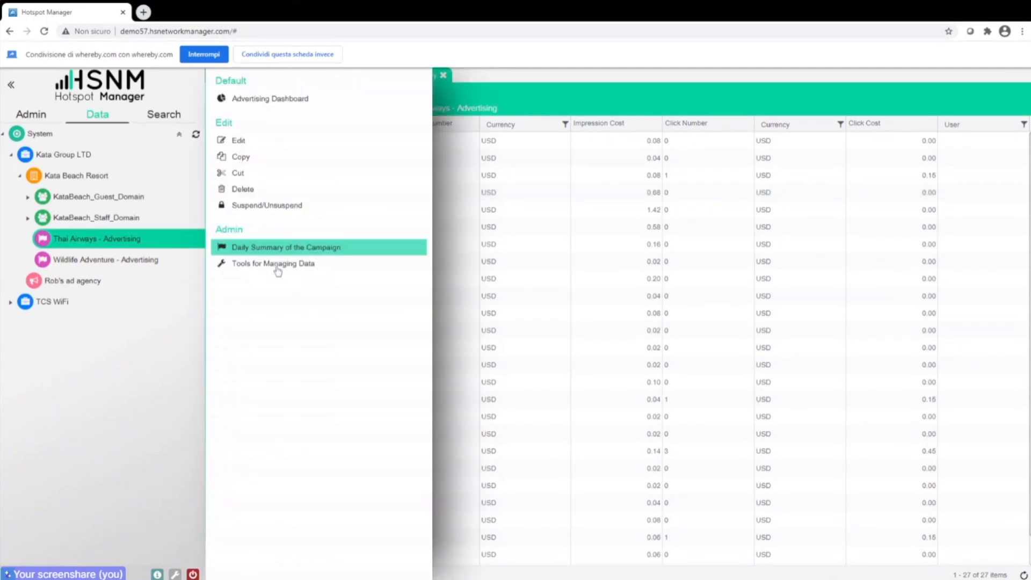
pyautogui.click(277, 265)
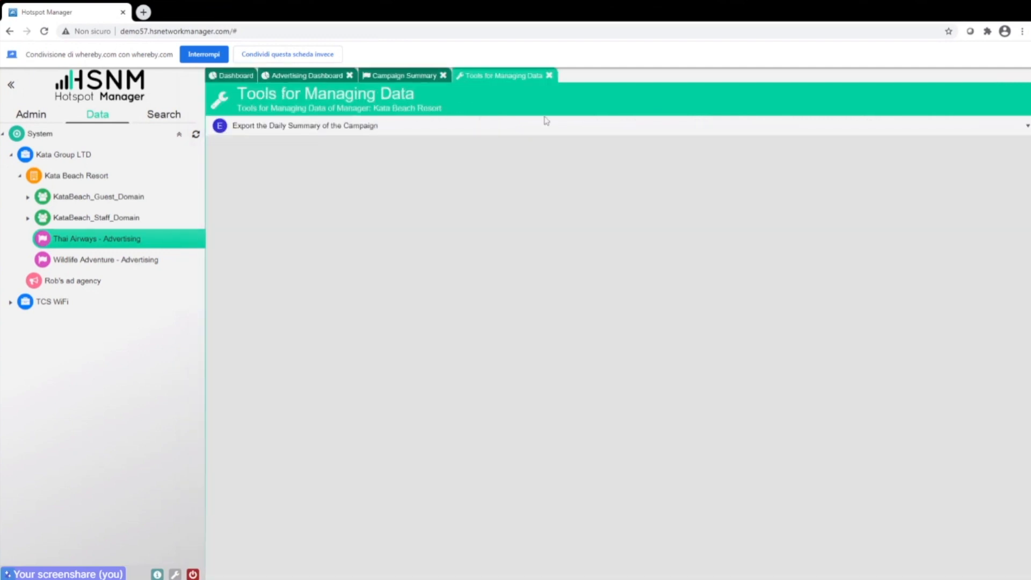
pyautogui.click(546, 120)
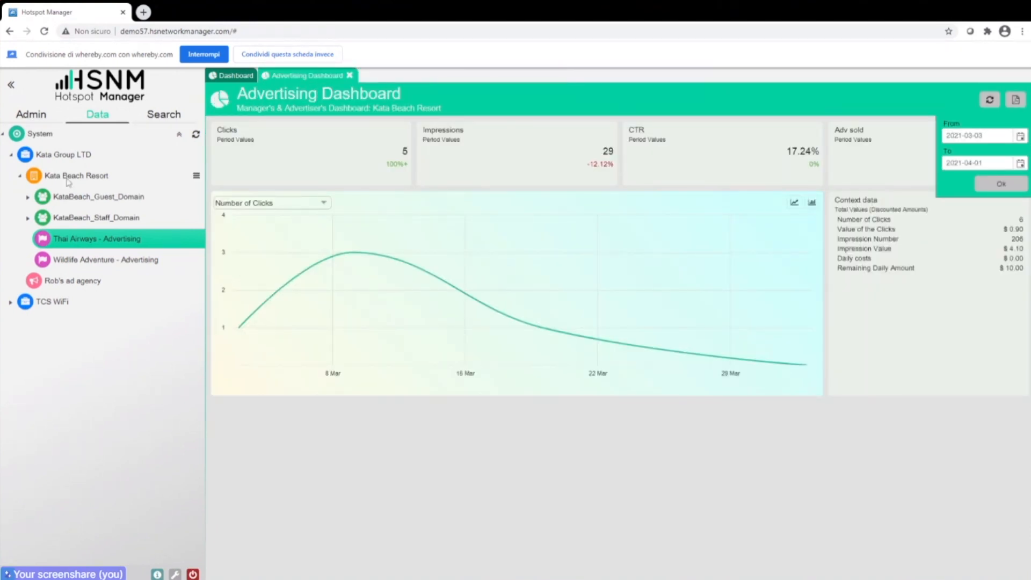
# Select the Kata Beach Resort manager in the navigation tree.
pyautogui.click(91, 179)
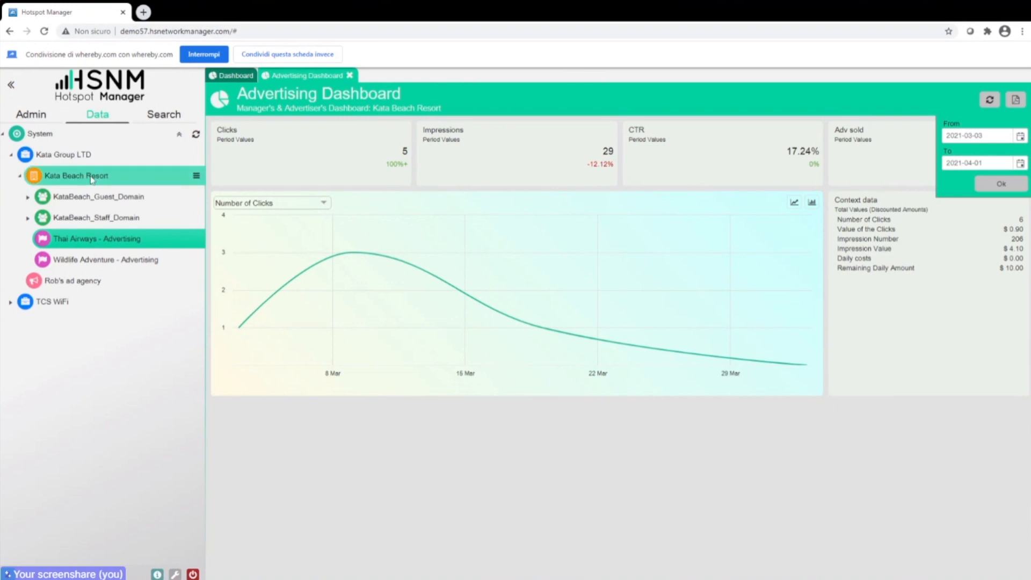